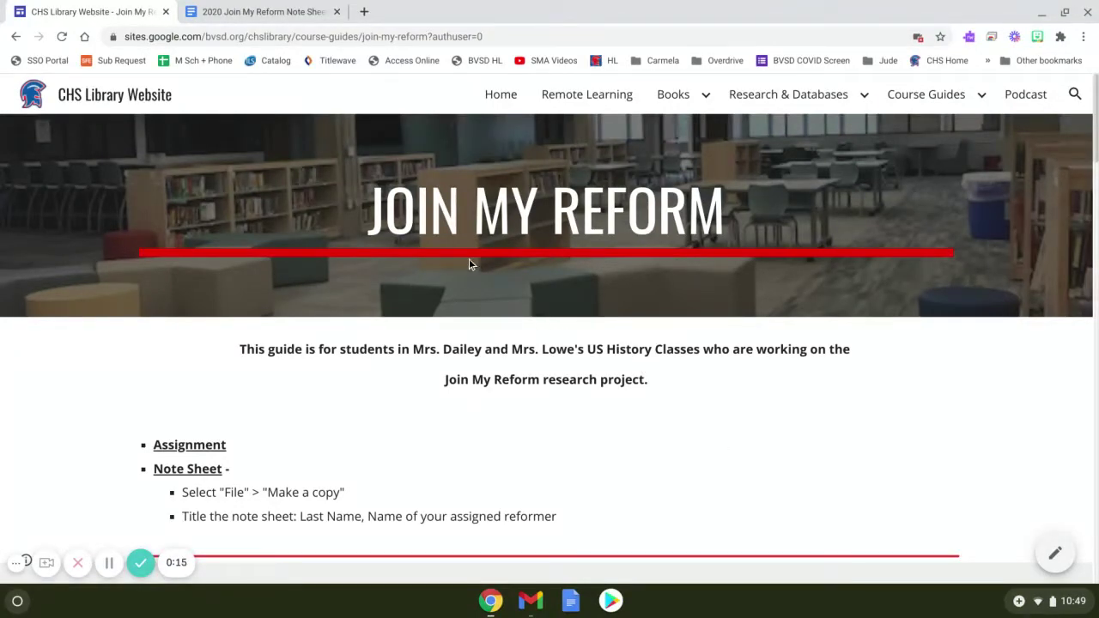
# - Open the ABC-CLIO history database from the Join My Reform guide and log in with the prefilled credentials
pyautogui.scroll(-3, 472, 299)
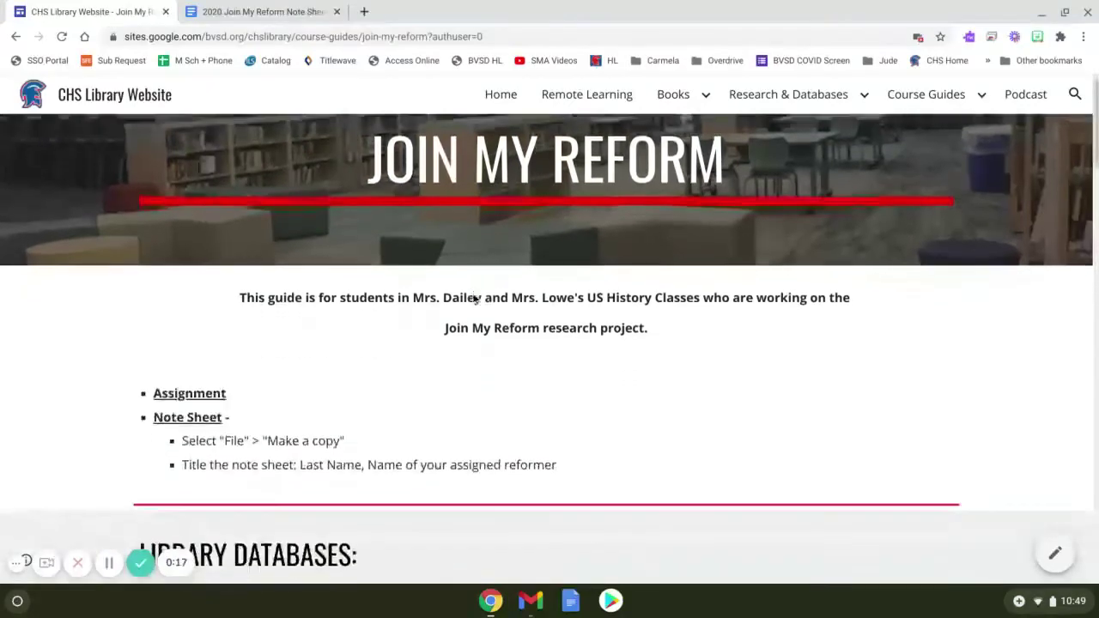
pyautogui.scroll(-1, 549, 338)
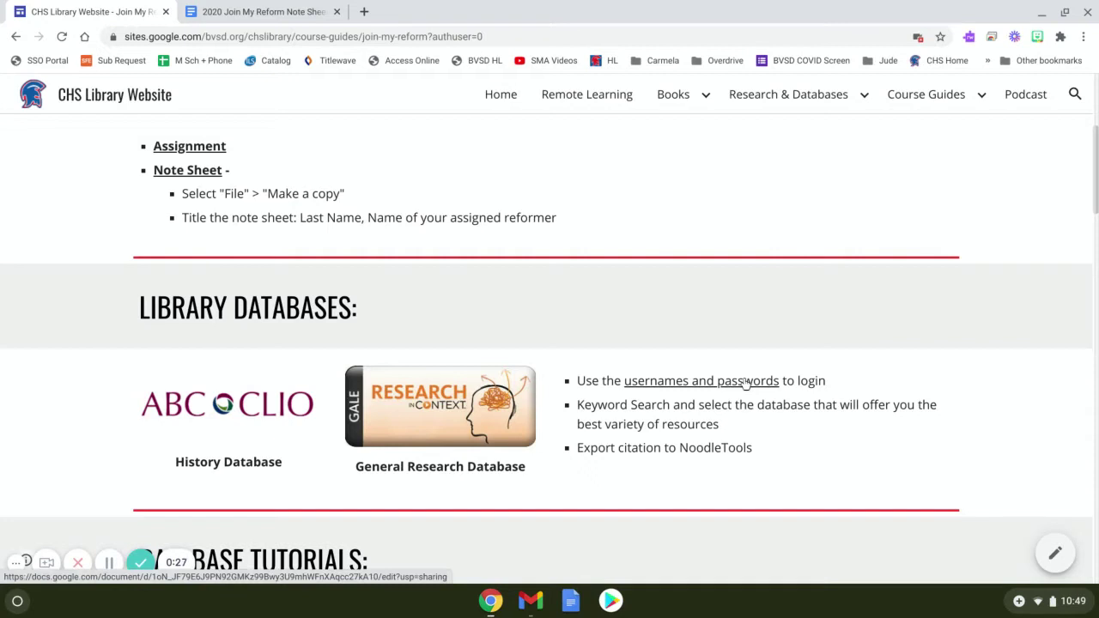
pyautogui.click(238, 407)
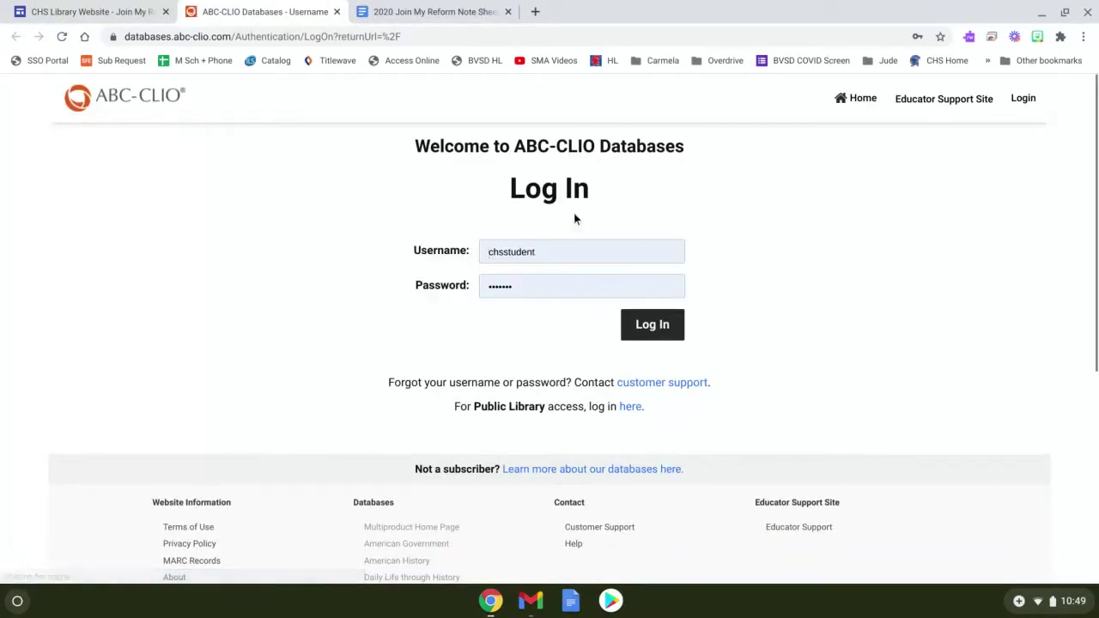
pyautogui.click(659, 330)
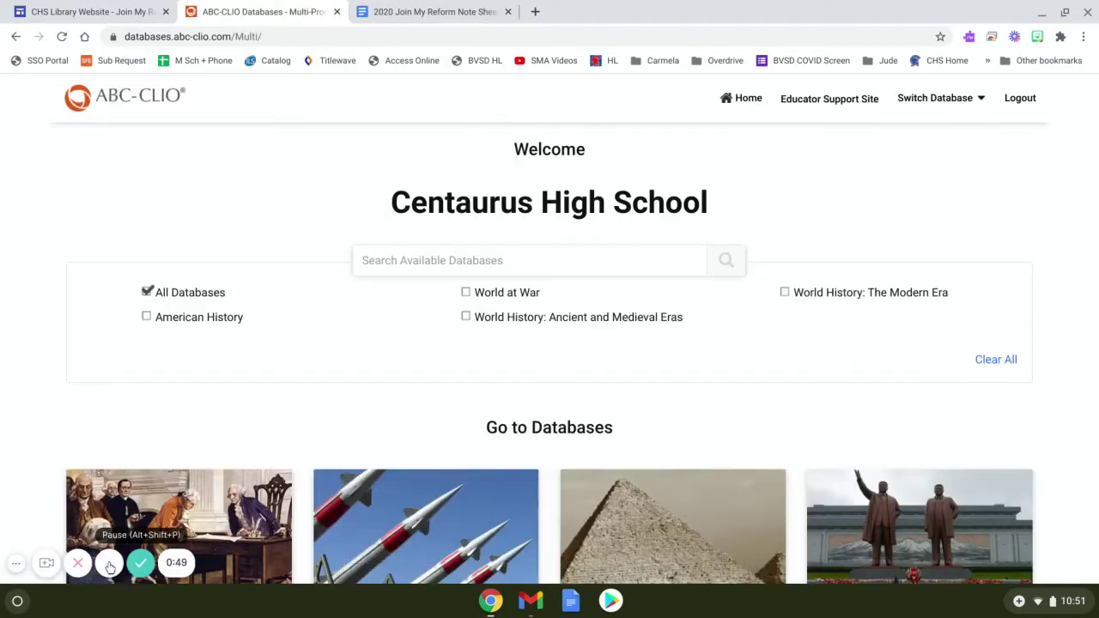
# - Search all available ABC-CLIO databases for the exact phrase "ida tarbell"
pyautogui.scroll(-2, 241, 361)
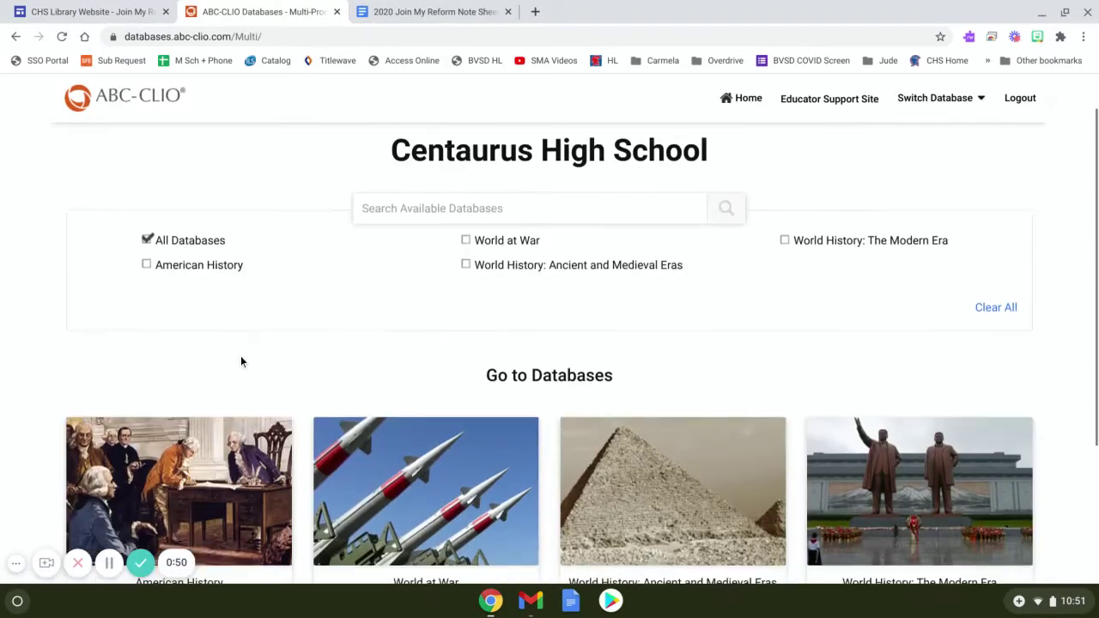
pyautogui.scroll(-1, 240, 356)
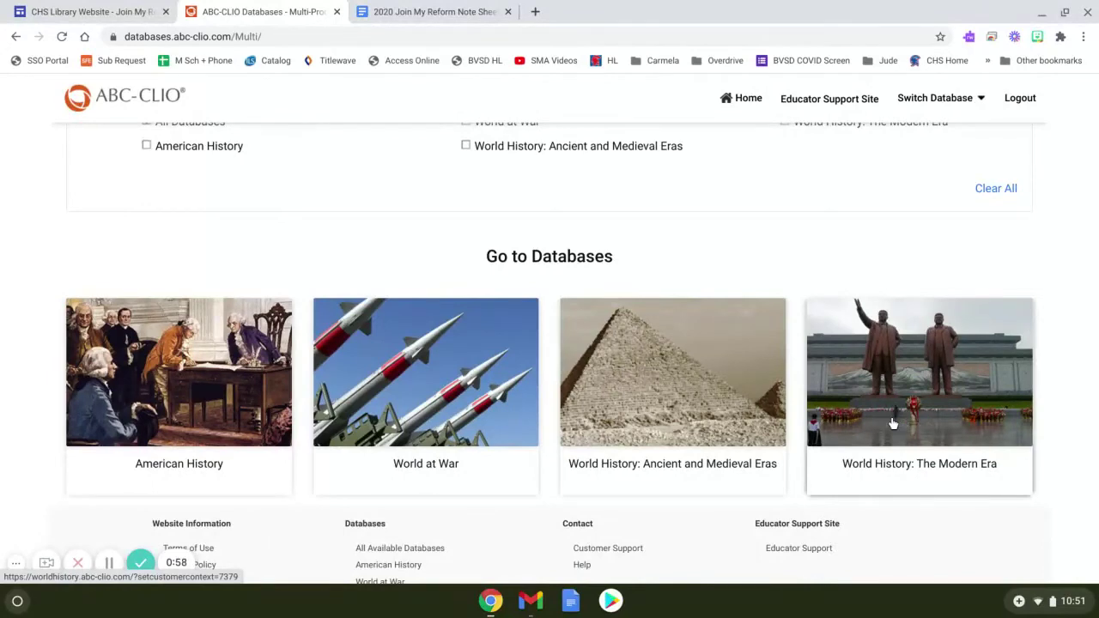
pyautogui.scroll(3, 891, 416)
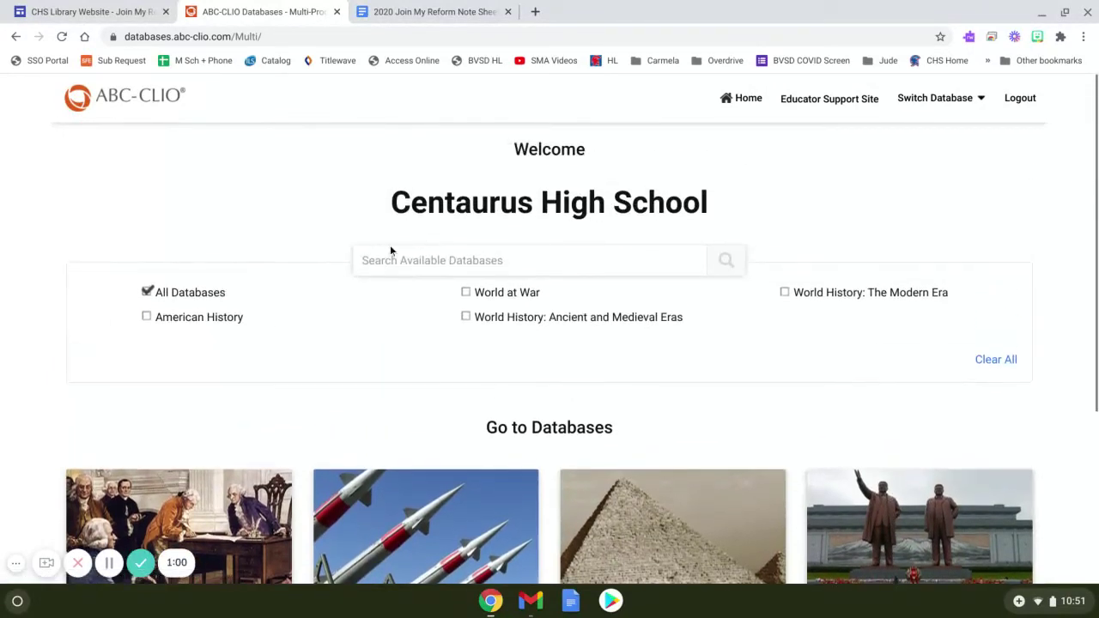
pyautogui.click(385, 265)
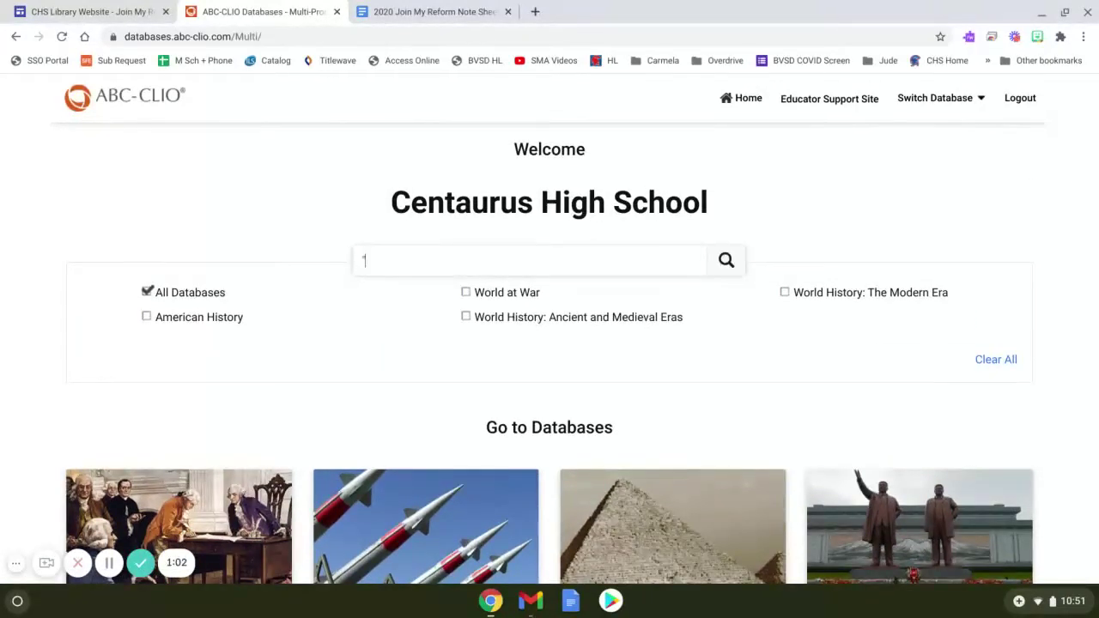
pyautogui.write('"ida tarbell"')
pyautogui.click(725, 262)
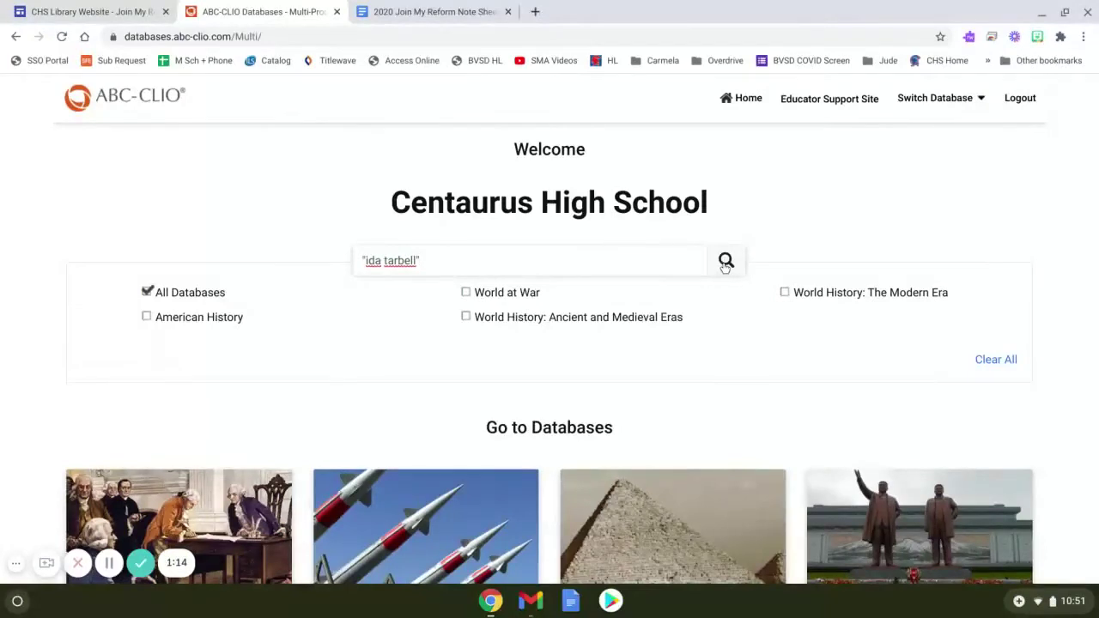
pyautogui.click(725, 262)
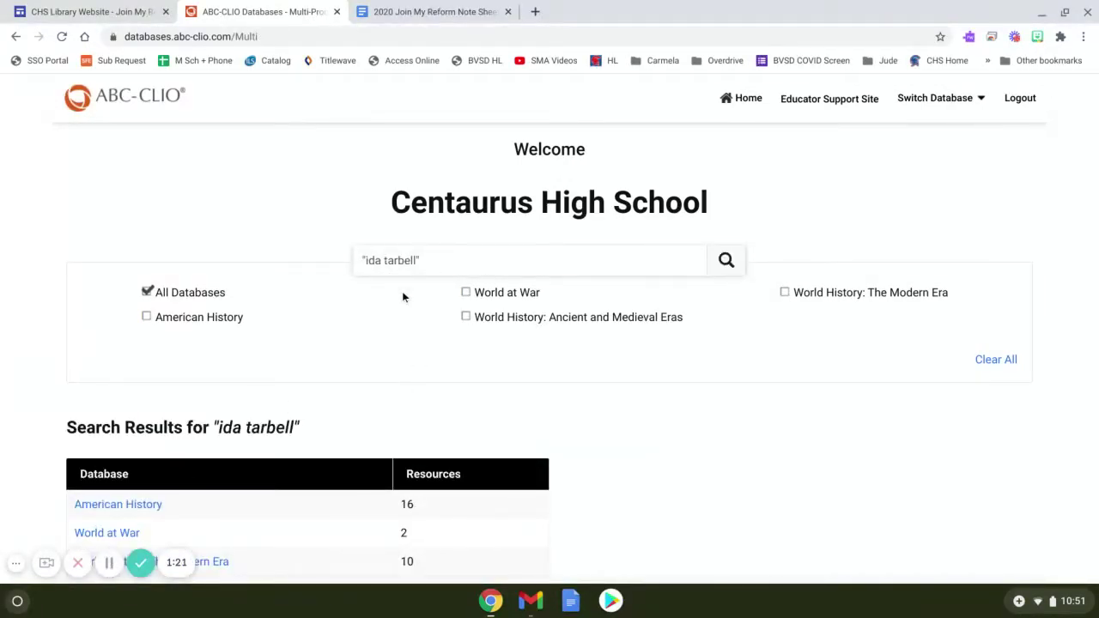
# - Open the American History database's results for the search and review the listed resources and their resource types
pyautogui.scroll(-3, 403, 297)
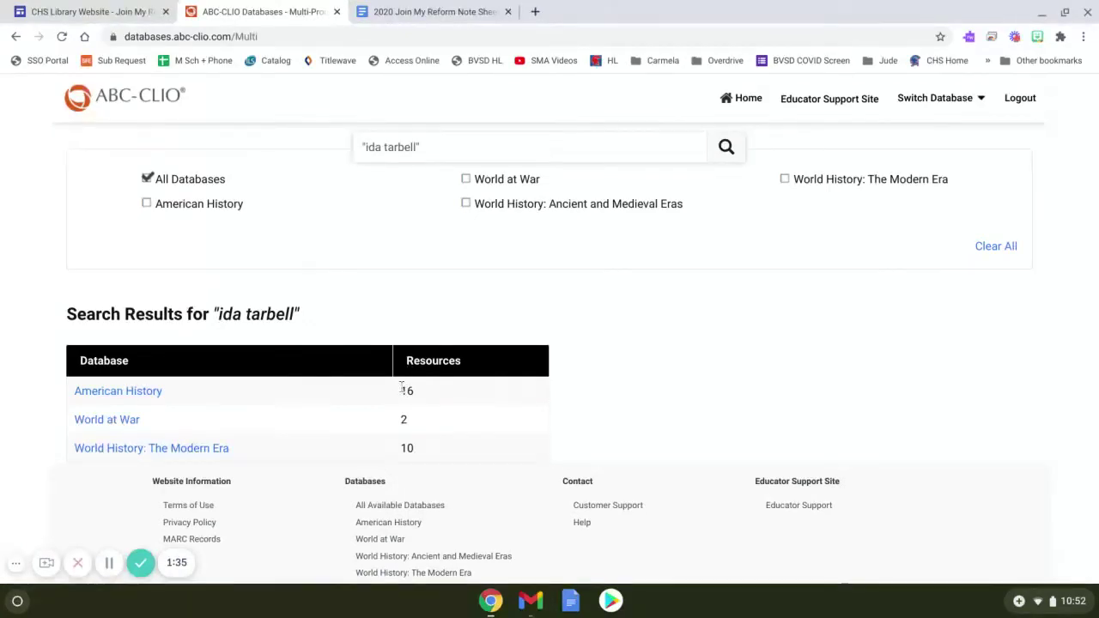
pyautogui.click(106, 396)
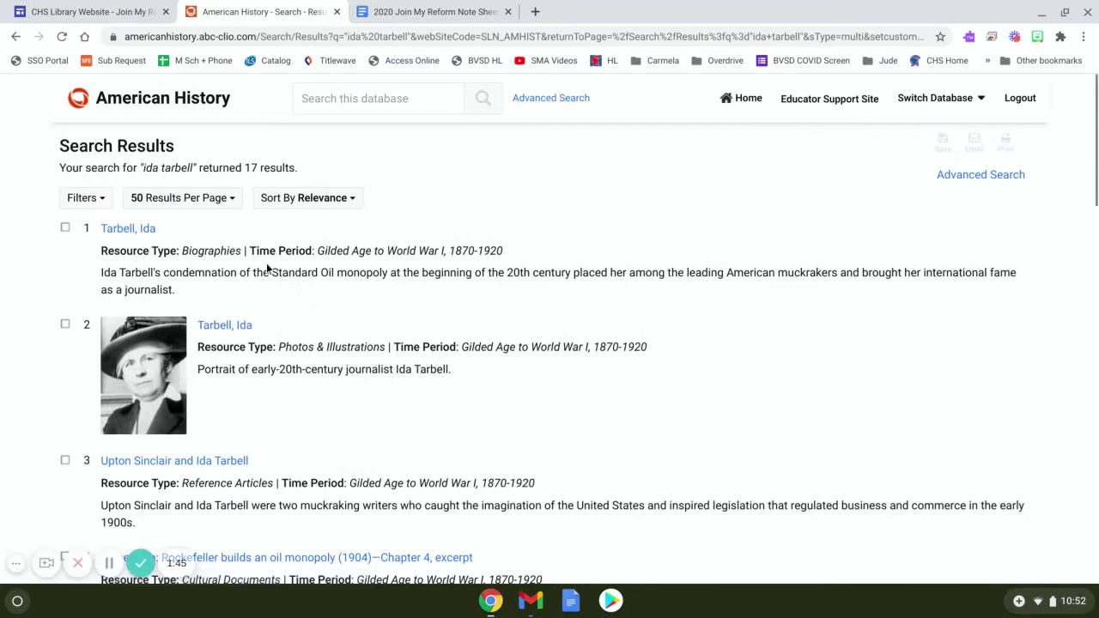
pyautogui.scroll(-3, 266, 262)
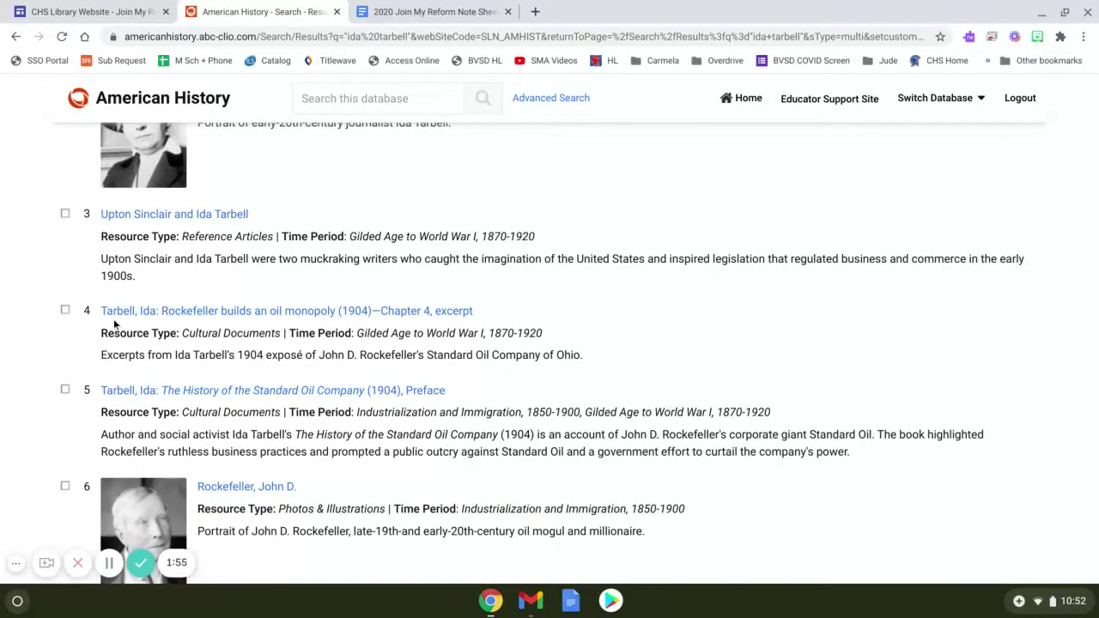
pyautogui.scroll(3, 133, 168)
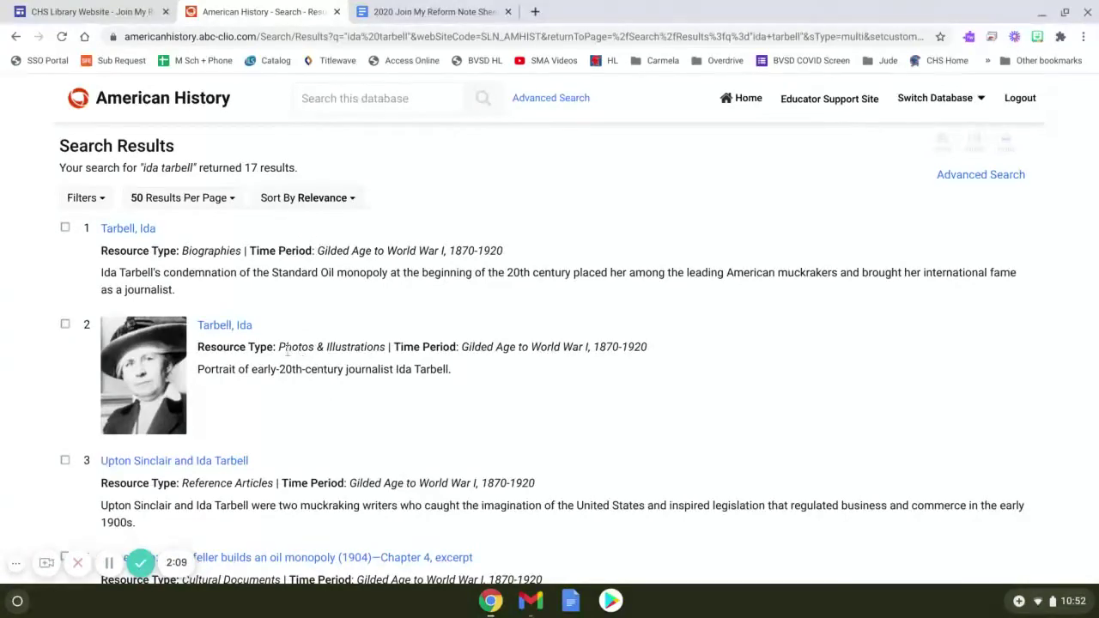
pyautogui.scroll(-1, 288, 352)
pyautogui.scroll(-1, 288, 351)
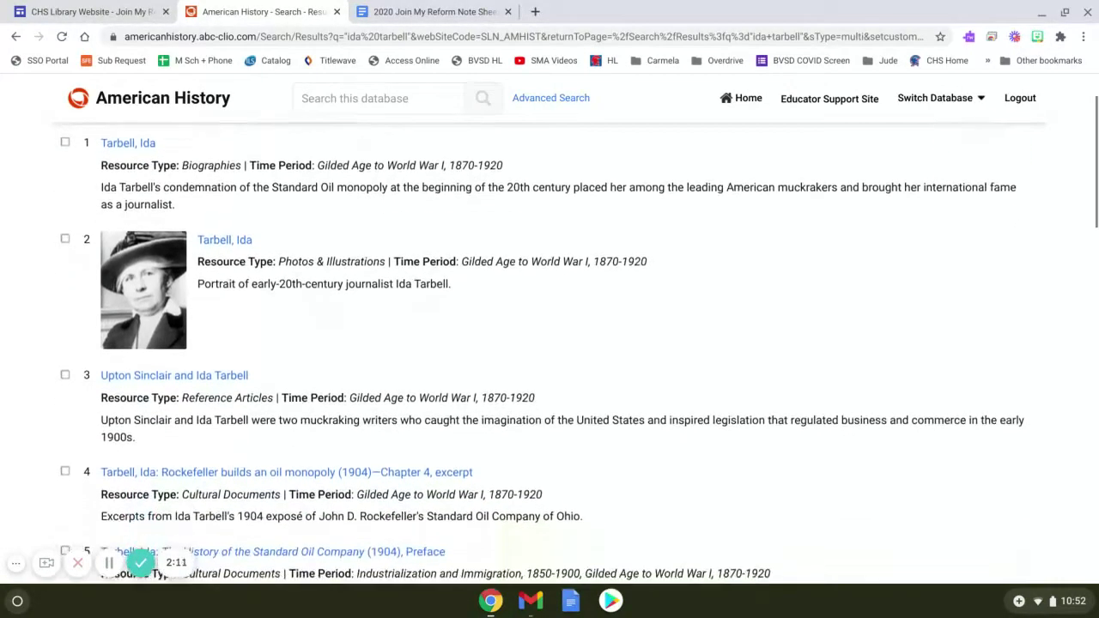
pyautogui.scroll(-1, 288, 350)
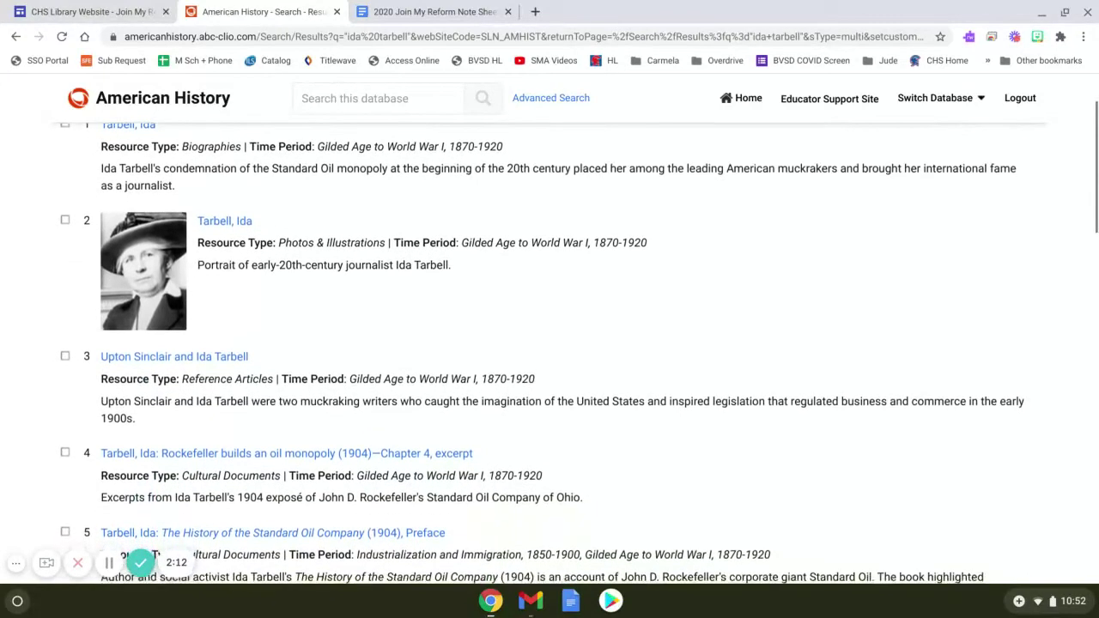
pyautogui.scroll(-1, 198, 318)
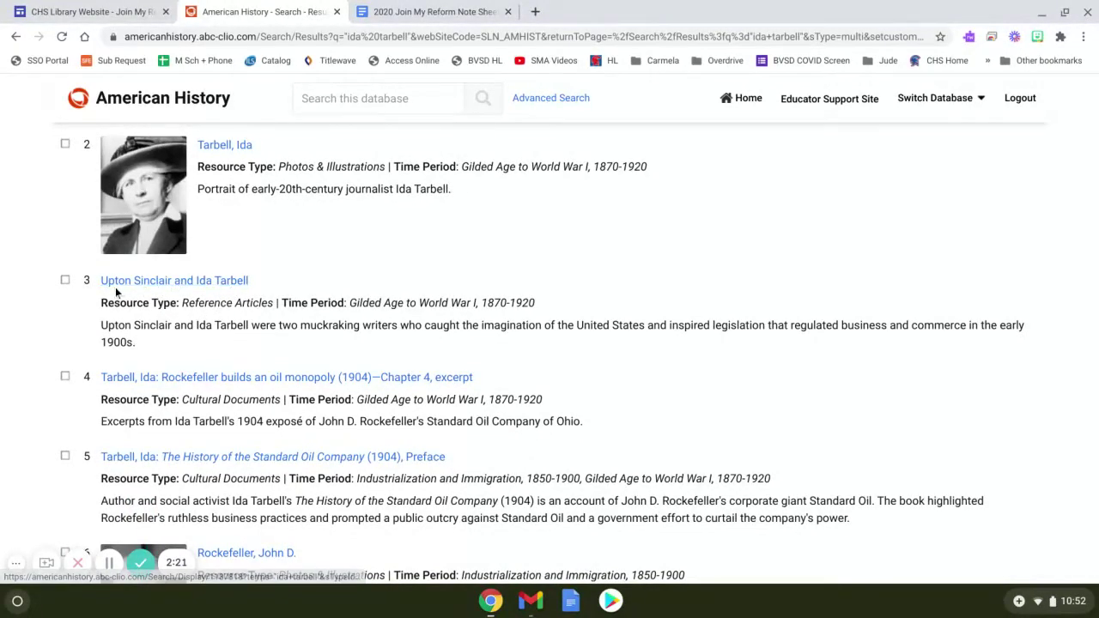
pyautogui.scroll(-2, 127, 287)
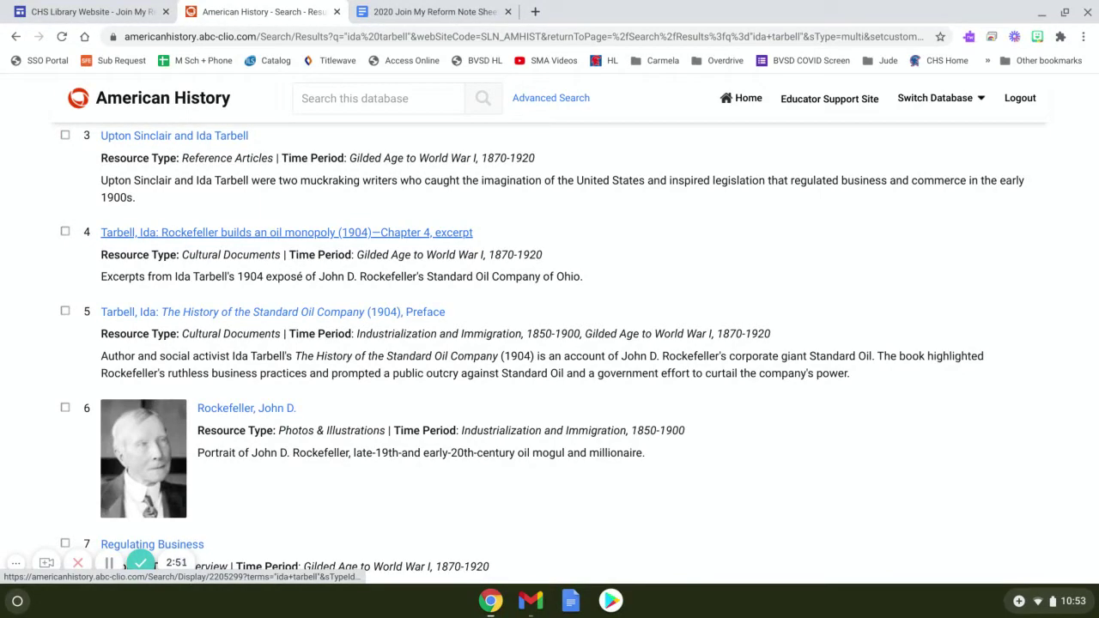
# - Open the Ida Tarbell biography, the first search result, and skim through the article
pyautogui.scroll(4, 283, 233)
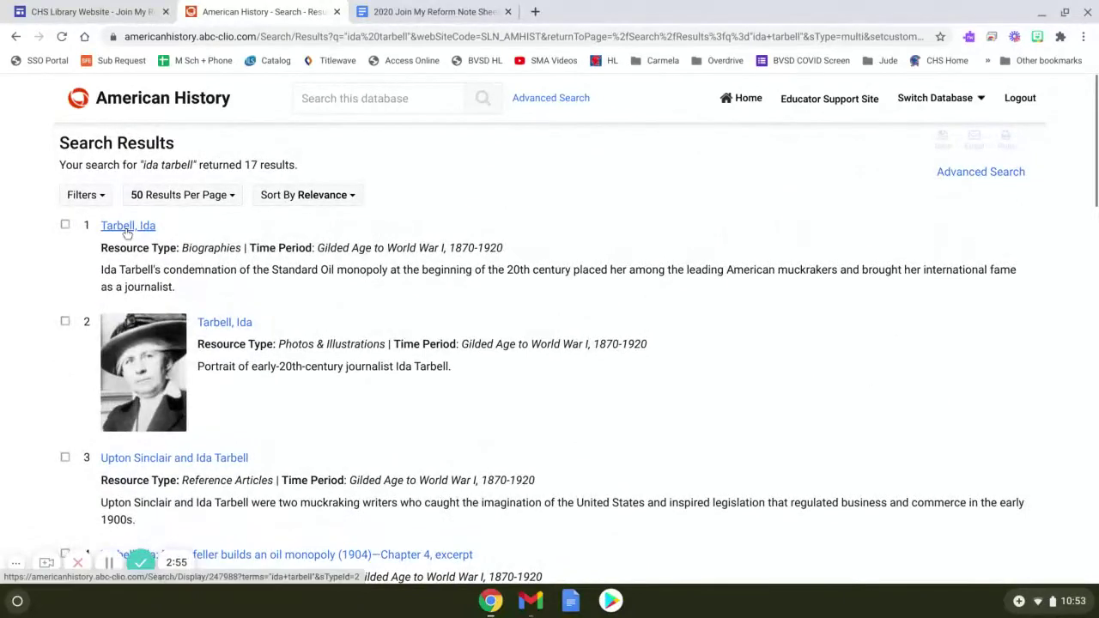
pyautogui.click(127, 228)
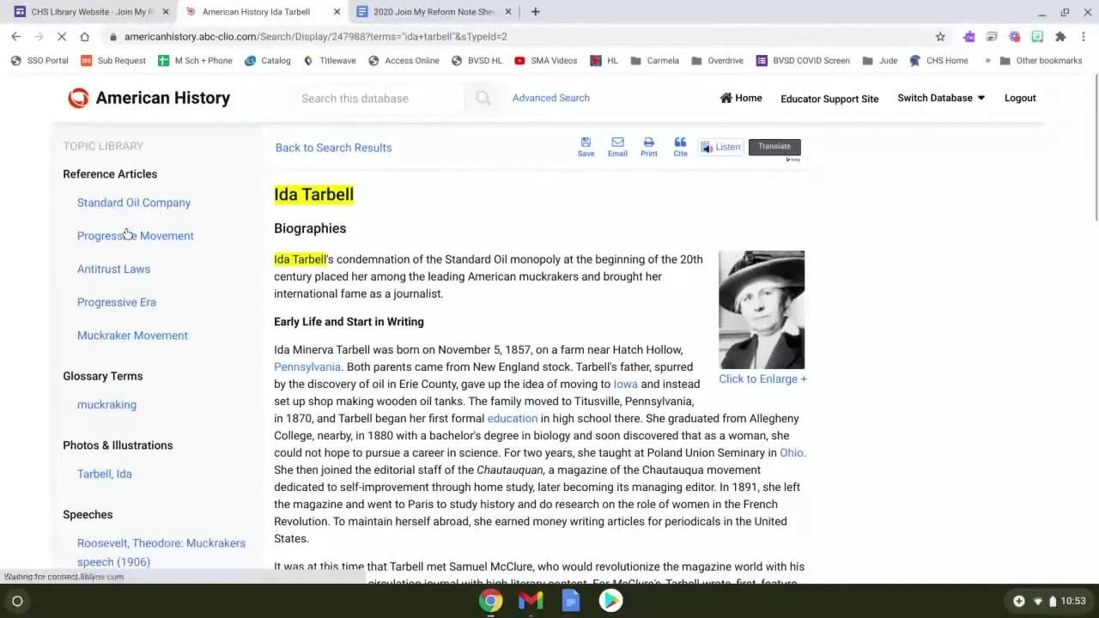
pyautogui.scroll(-2, 382, 272)
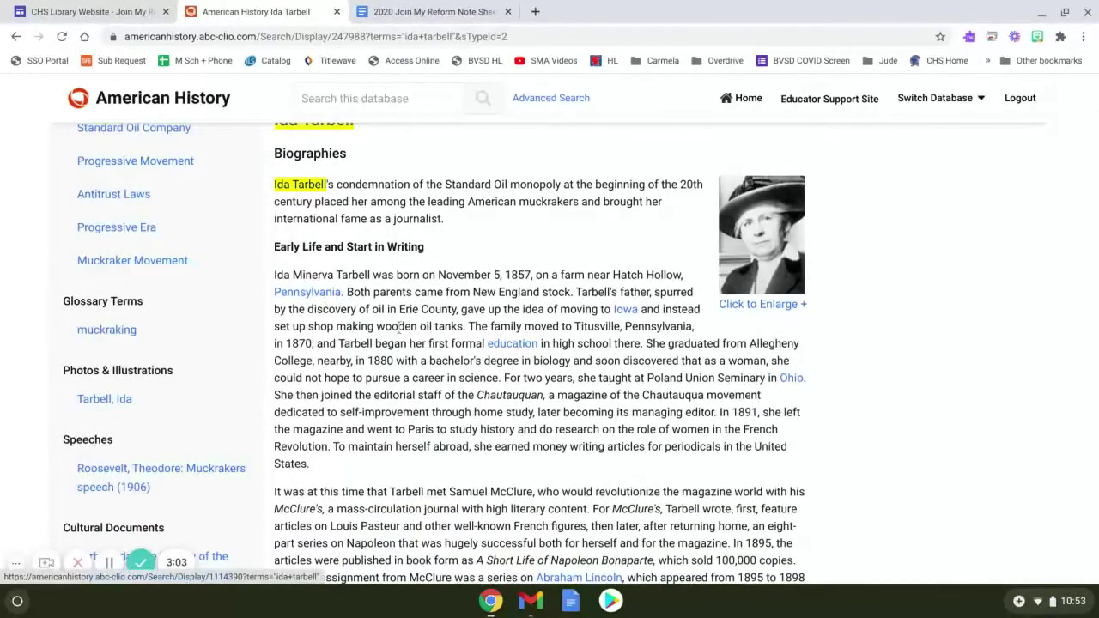
pyautogui.scroll(-6, 534, 354)
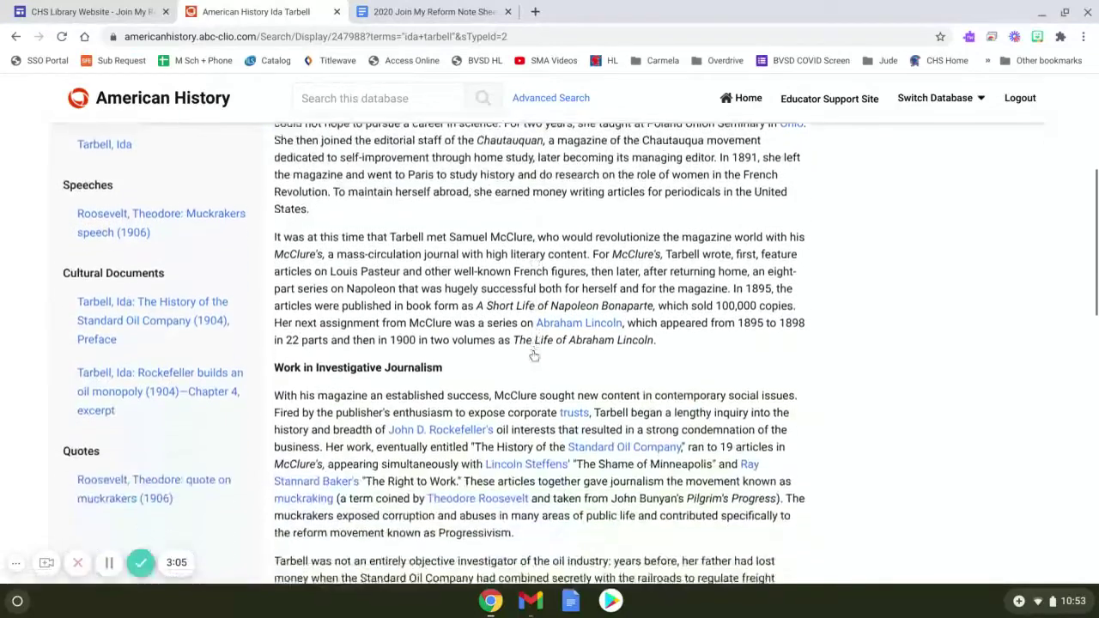
pyautogui.scroll(-3, 534, 355)
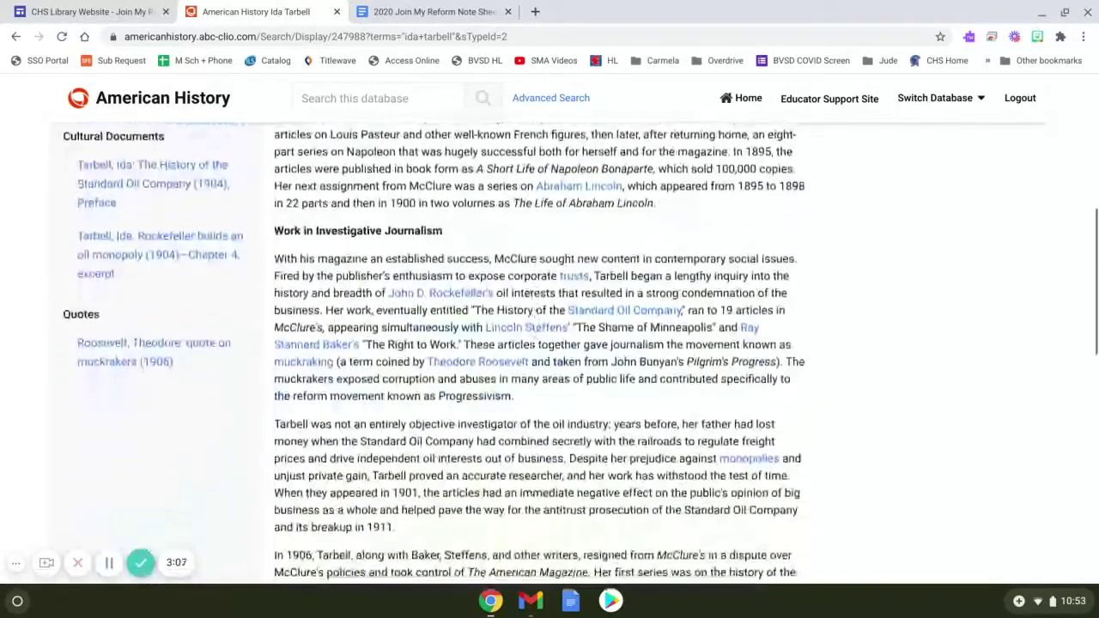
# - View the biography's citation styles and export options, including NoodleTools, and close them
pyautogui.scroll(12, 534, 355)
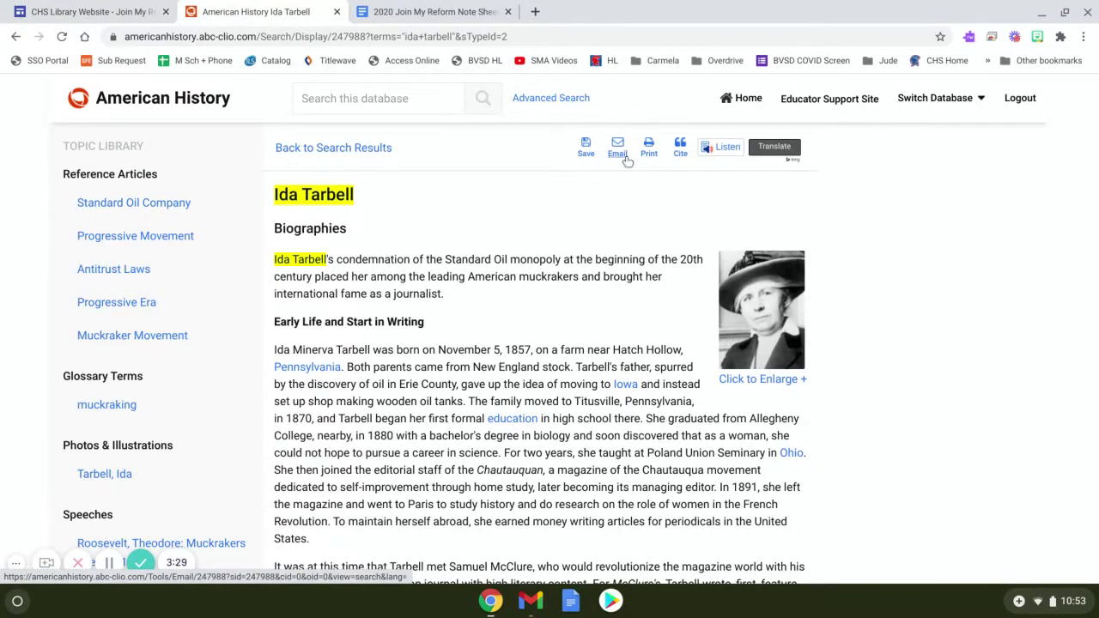
pyautogui.click(681, 160)
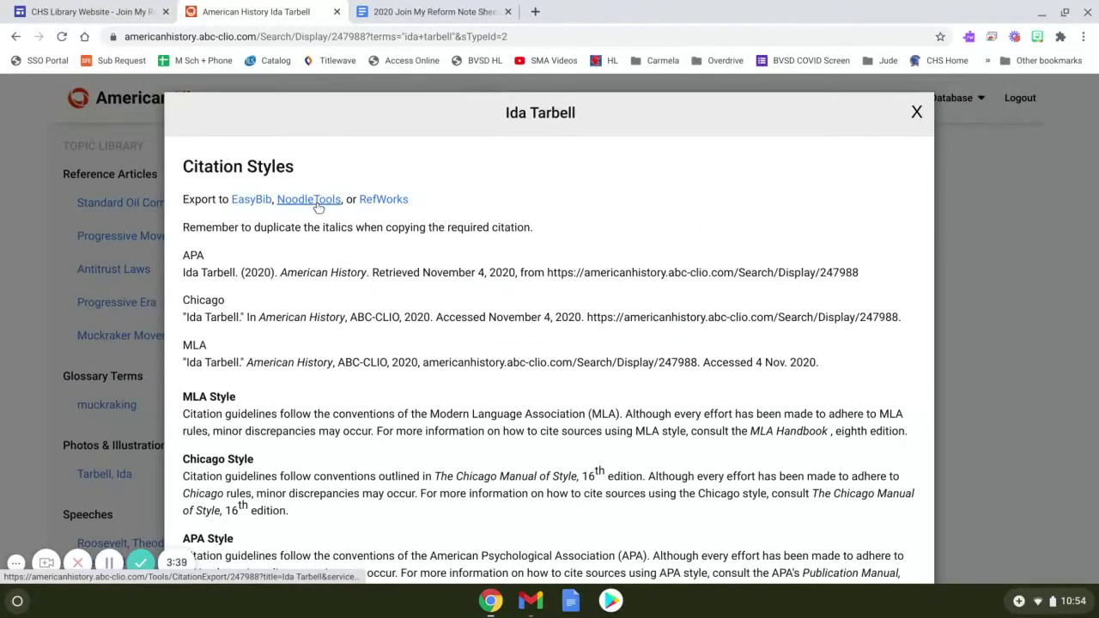
pyautogui.click(917, 115)
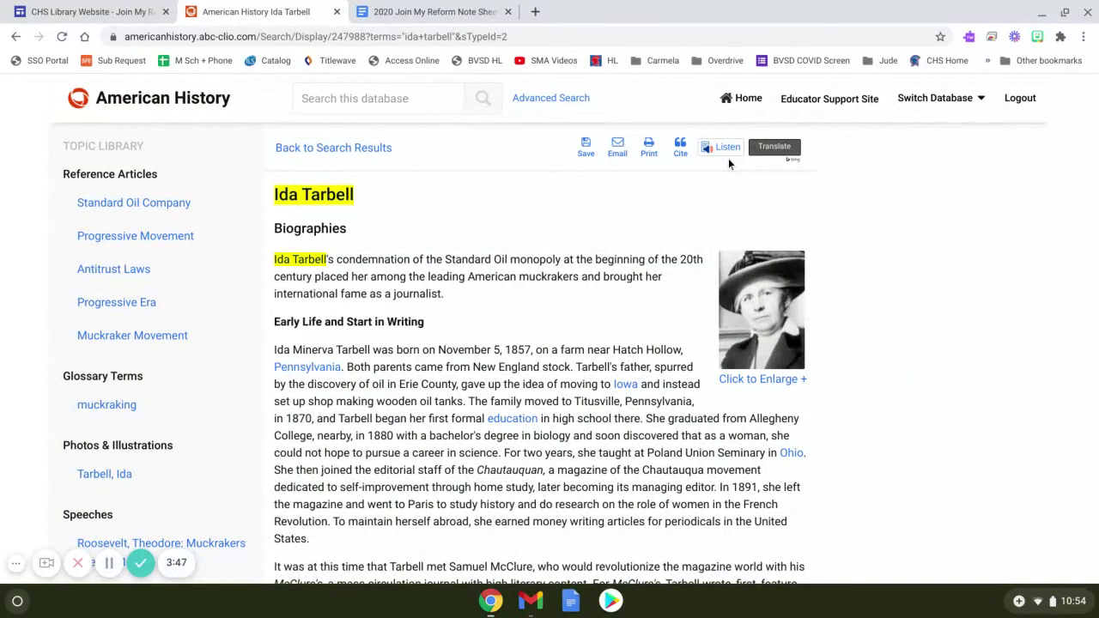
# - View the languages offered for translating the biography without choosing one
pyautogui.scroll(-5, 636, 298)
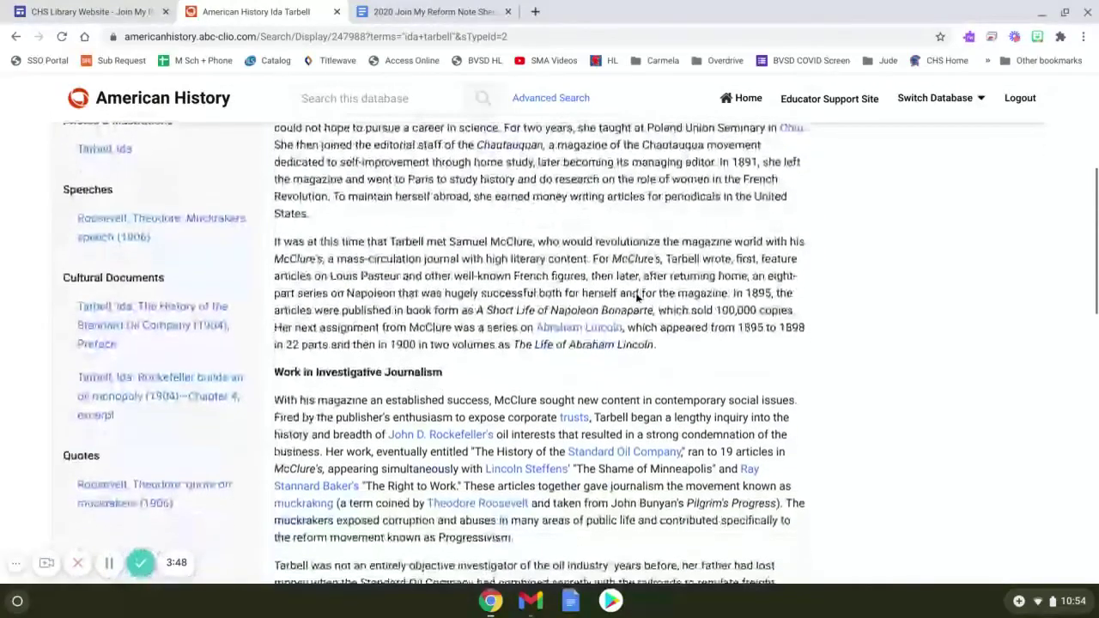
pyautogui.scroll(1, 636, 298)
pyautogui.scroll(3, 636, 298)
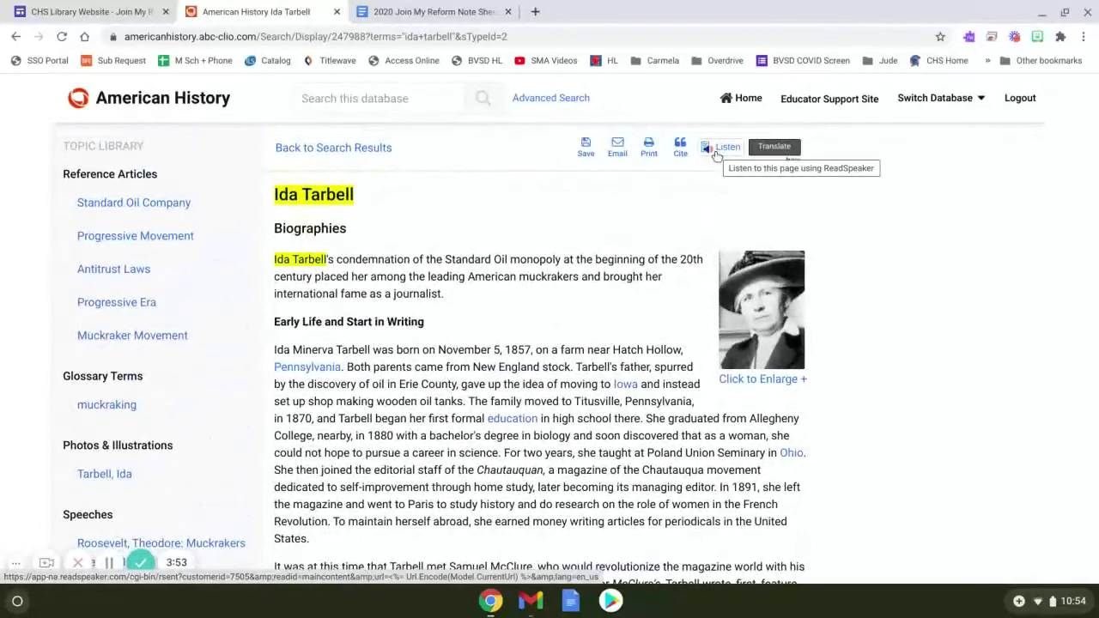
pyautogui.click(772, 149)
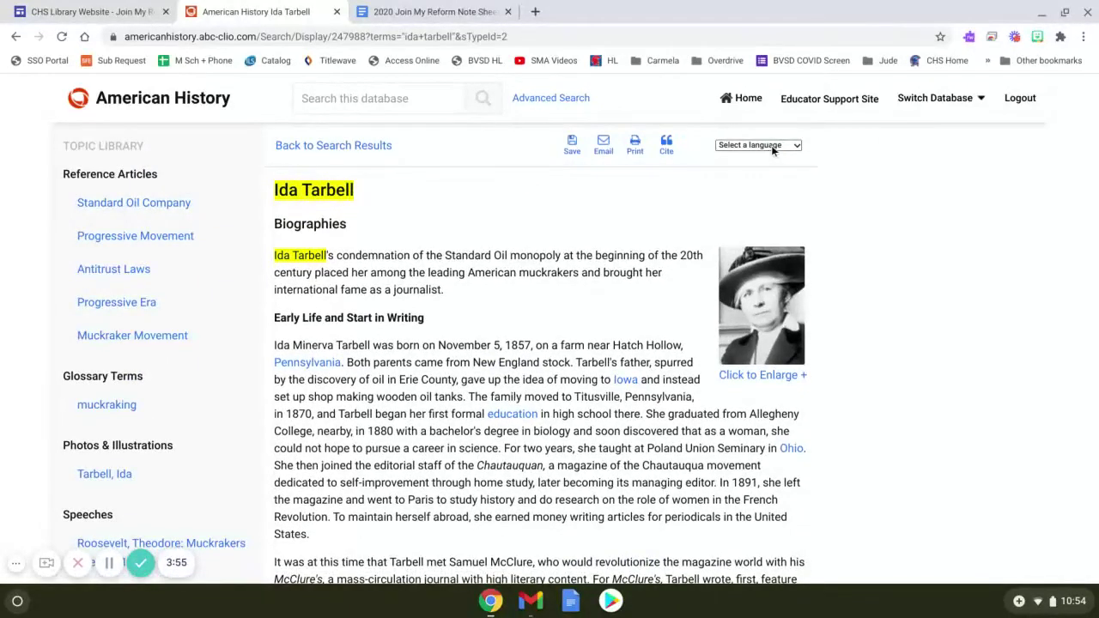
pyautogui.click(771, 145)
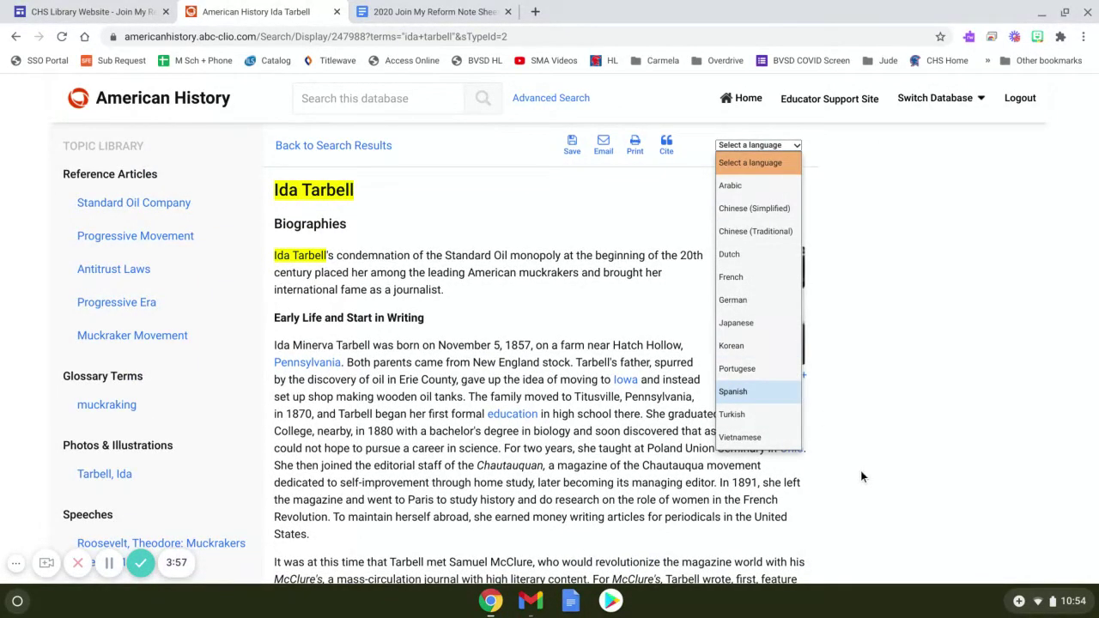
pyautogui.click(850, 175)
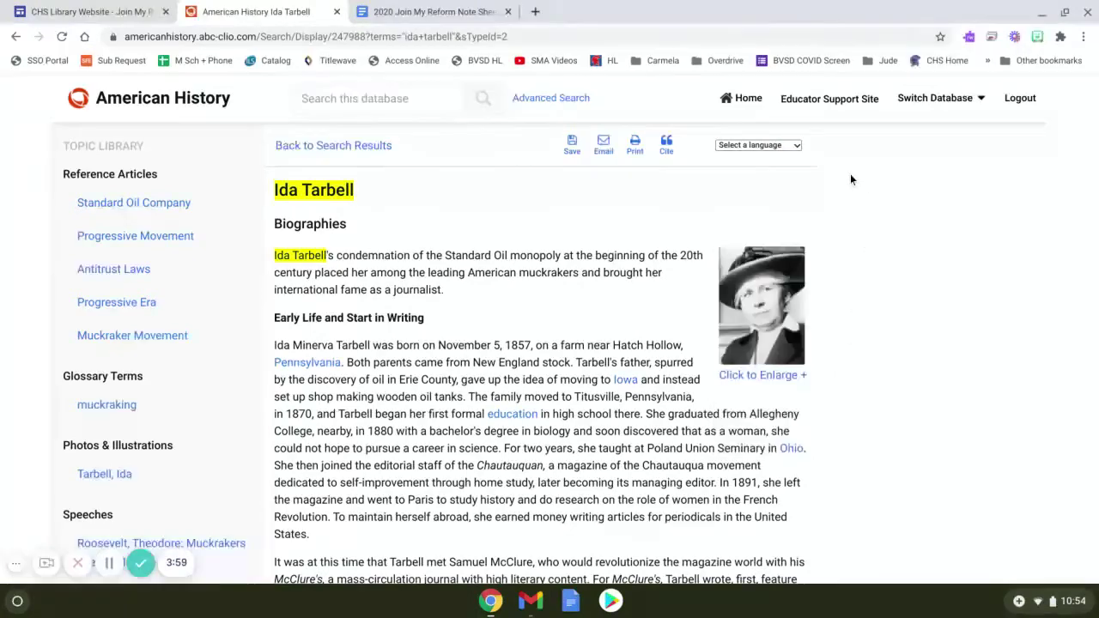
# - Switch to the 2020 Join My Reform Note Sheet in Google Docs and review its picture and required information tables
pyautogui.scroll(-1, 410, 393)
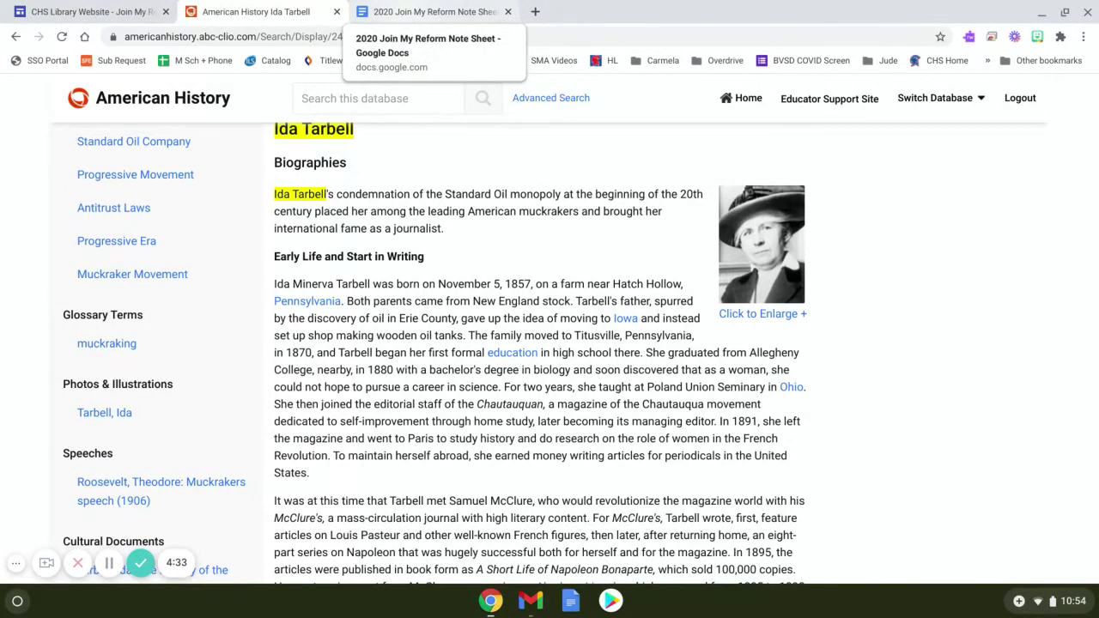
pyautogui.click(407, 12)
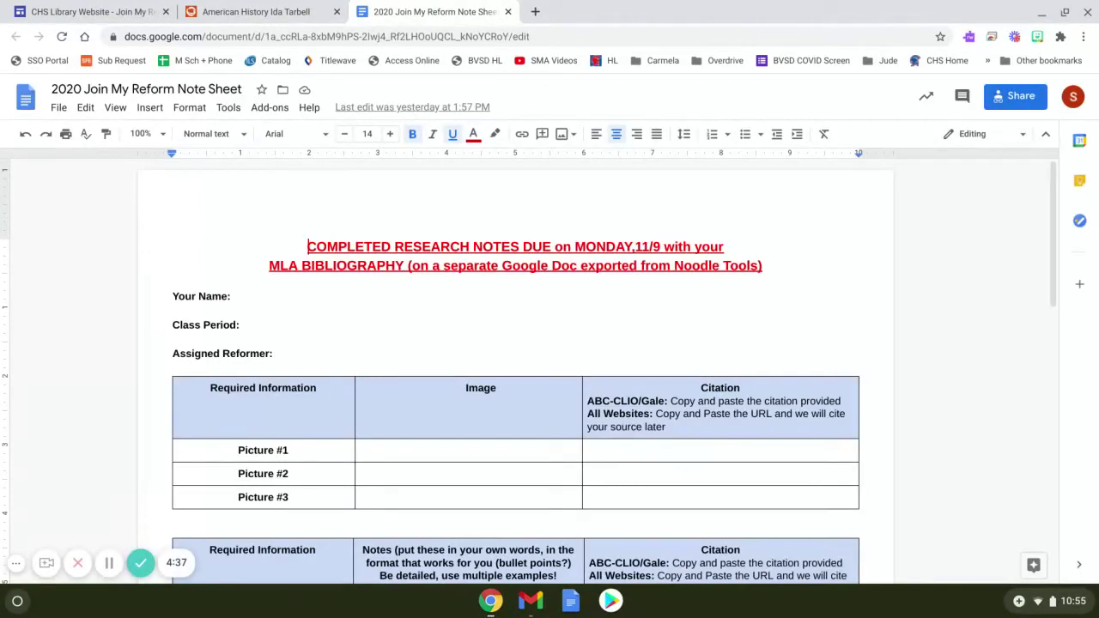
pyautogui.scroll(-3, 374, 248)
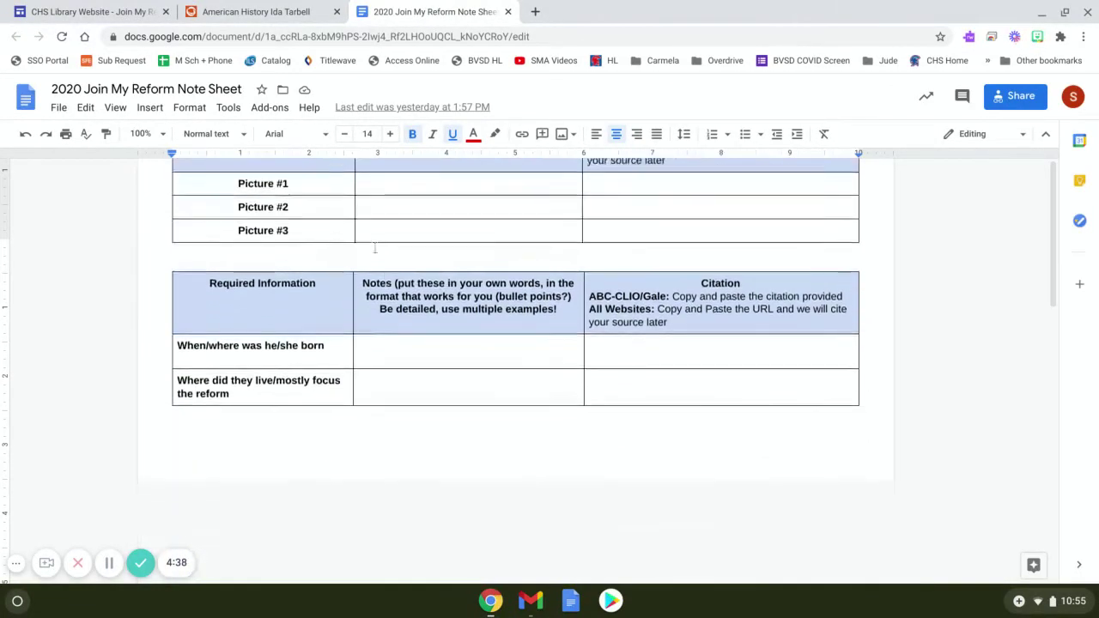
pyautogui.scroll(-1, 374, 248)
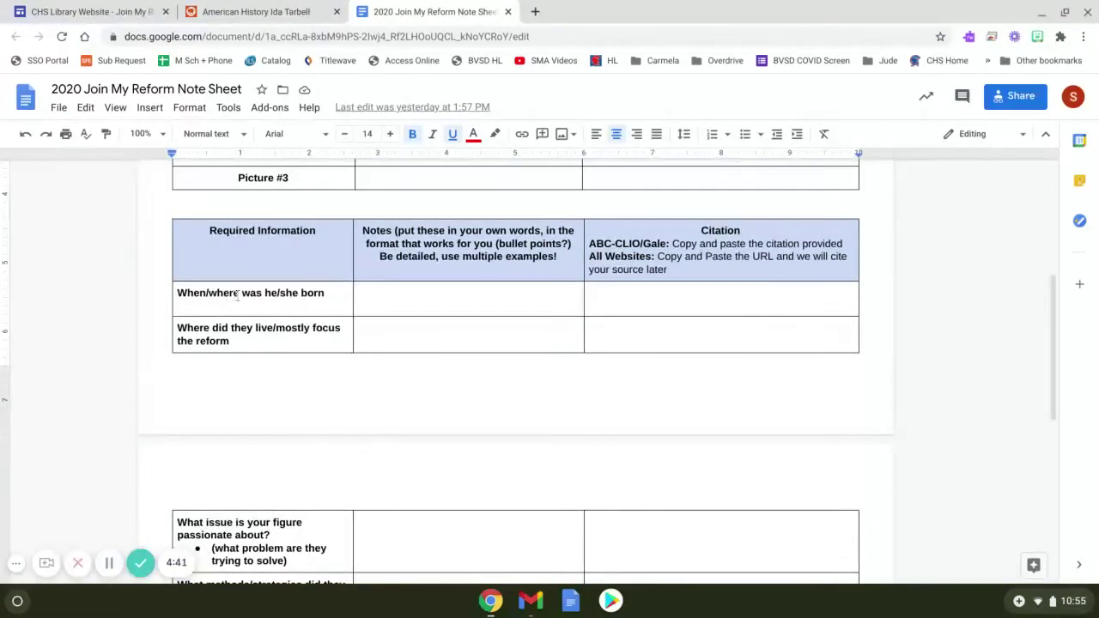
# - Add the bulleted note "Ida Tarbell was a journalist called a muckraker." beside the question about the issue the figure is passionate about
pyautogui.click(367, 339)
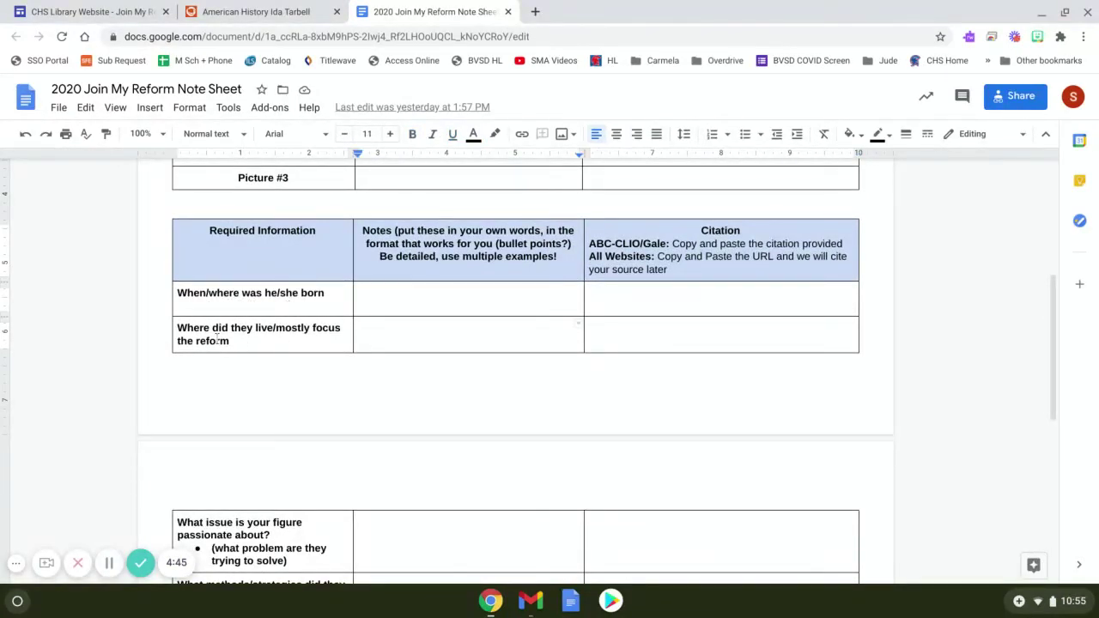
pyautogui.scroll(-3, 233, 344)
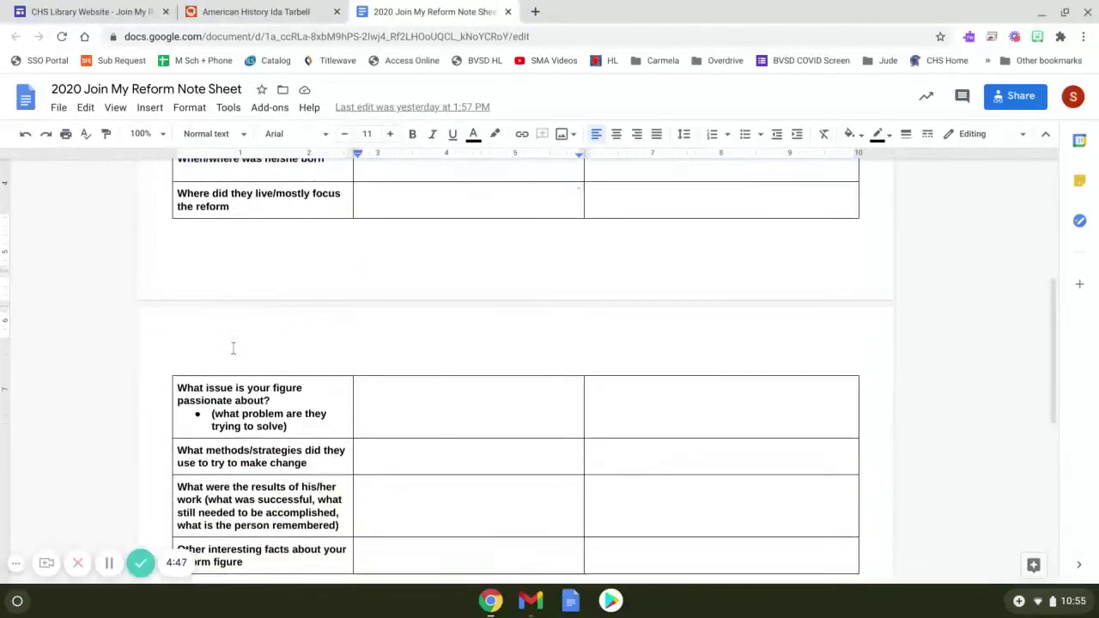
pyautogui.scroll(-1, 232, 347)
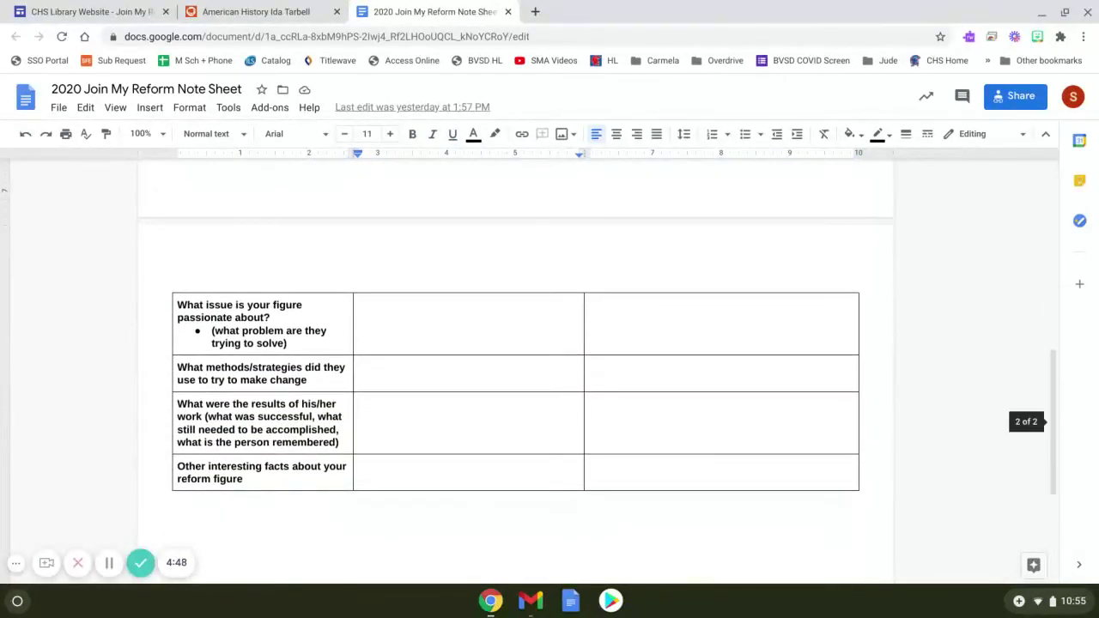
pyautogui.click(377, 320)
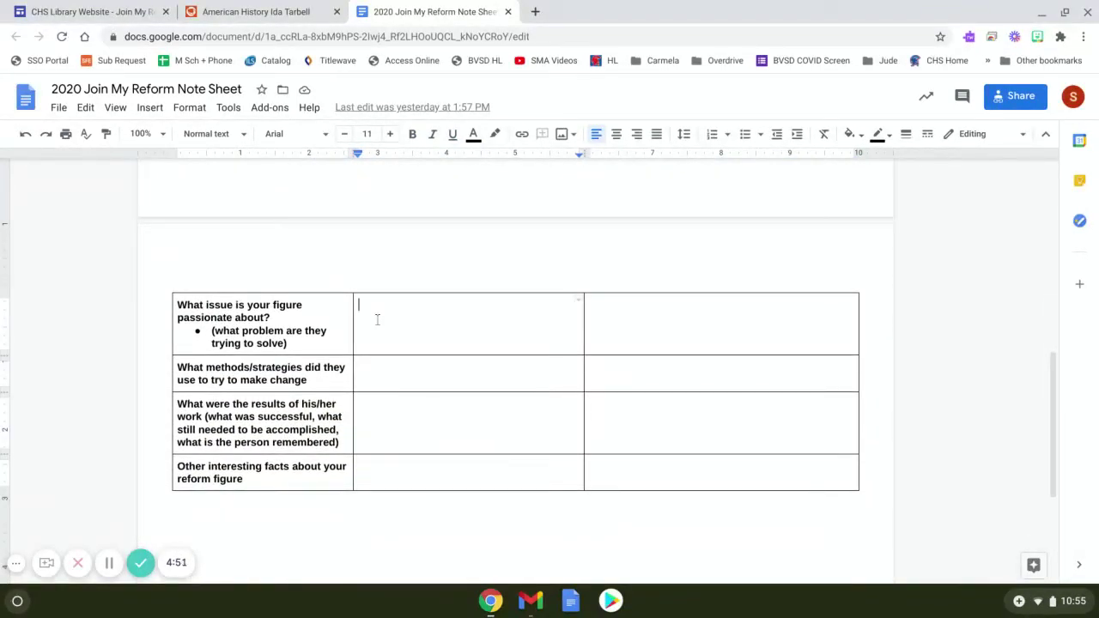
pyautogui.click(745, 137)
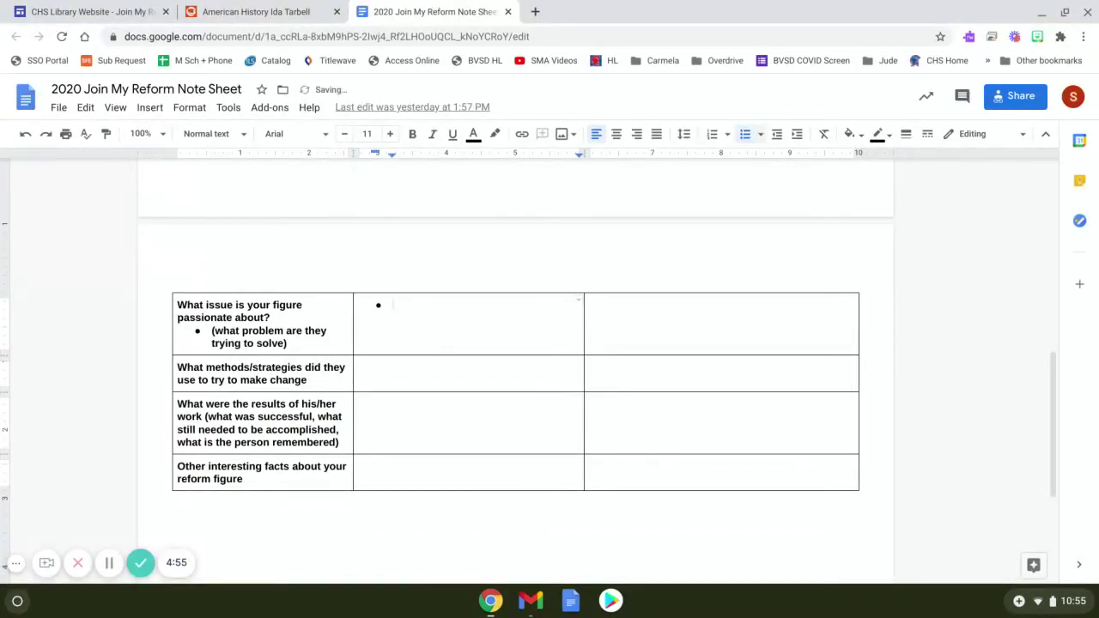
pyautogui.write('Ida Tar')
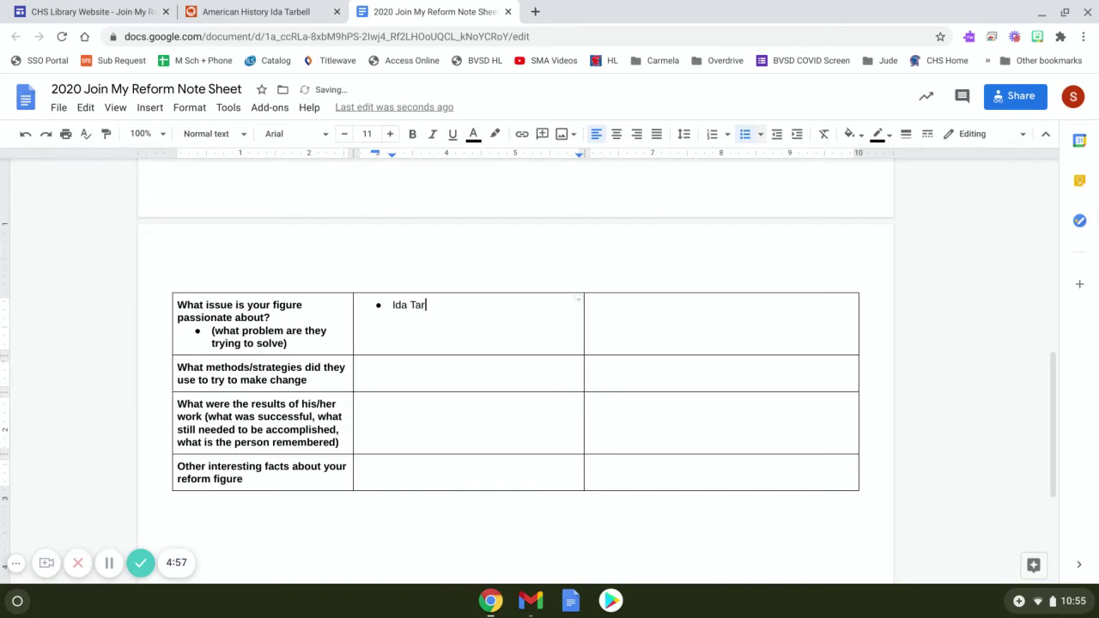
pyautogui.write('bell was a journalist ')
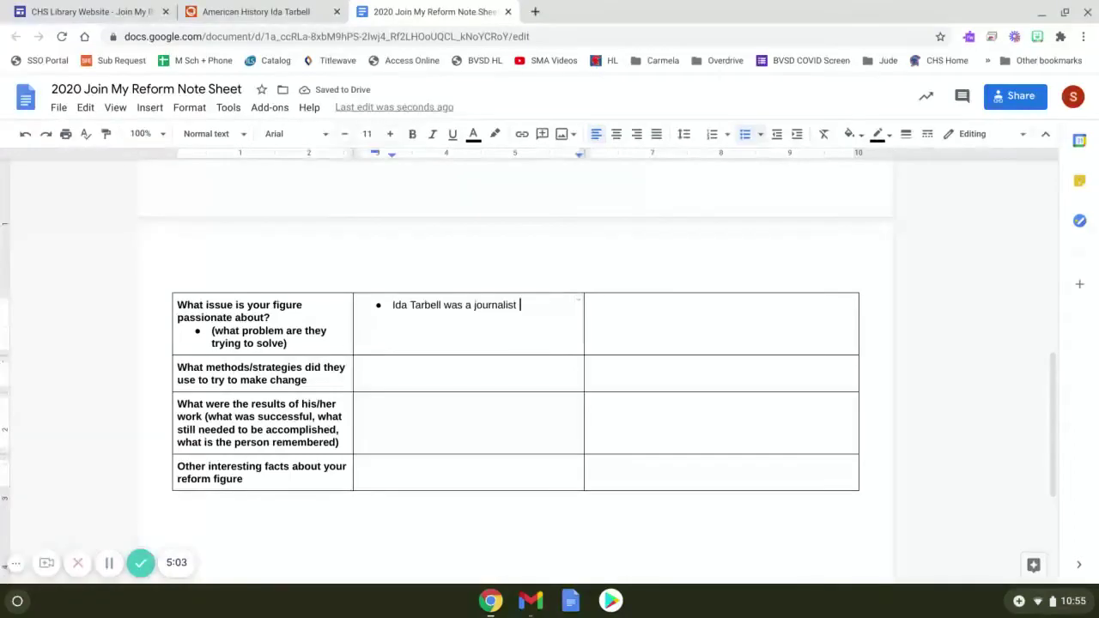
pyautogui.write('called a muckraker')
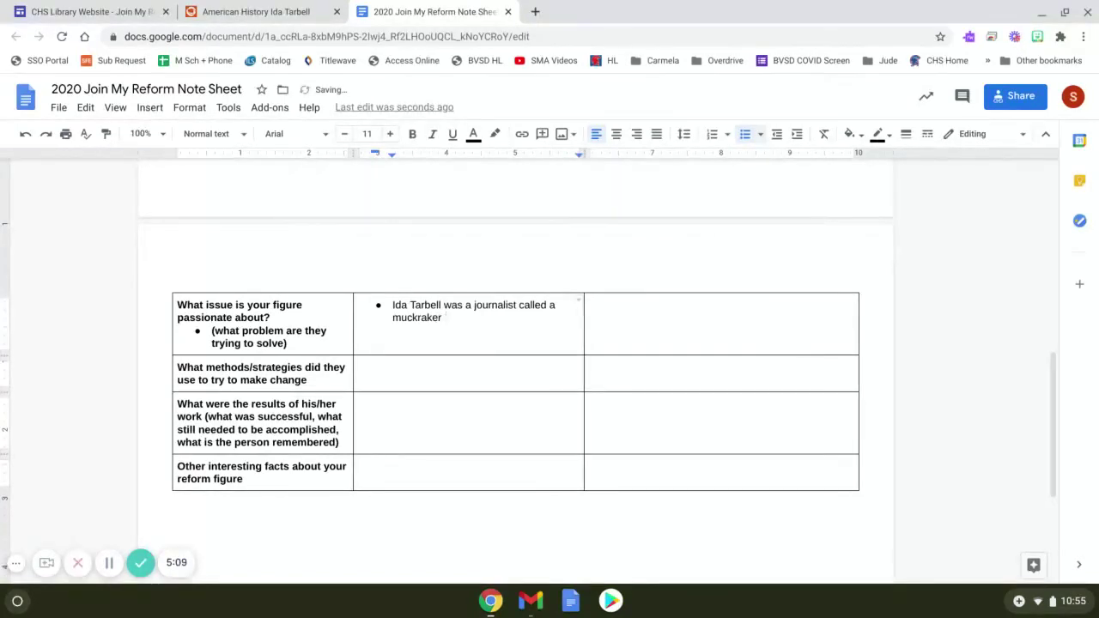
pyautogui.write('.')
# - Add a second bullet to the same notes cell reading "Her work focused on monopolies and The Standard Oil Company."
pyautogui.press('Return')
pyautogui.write('Her work focused on monopo')
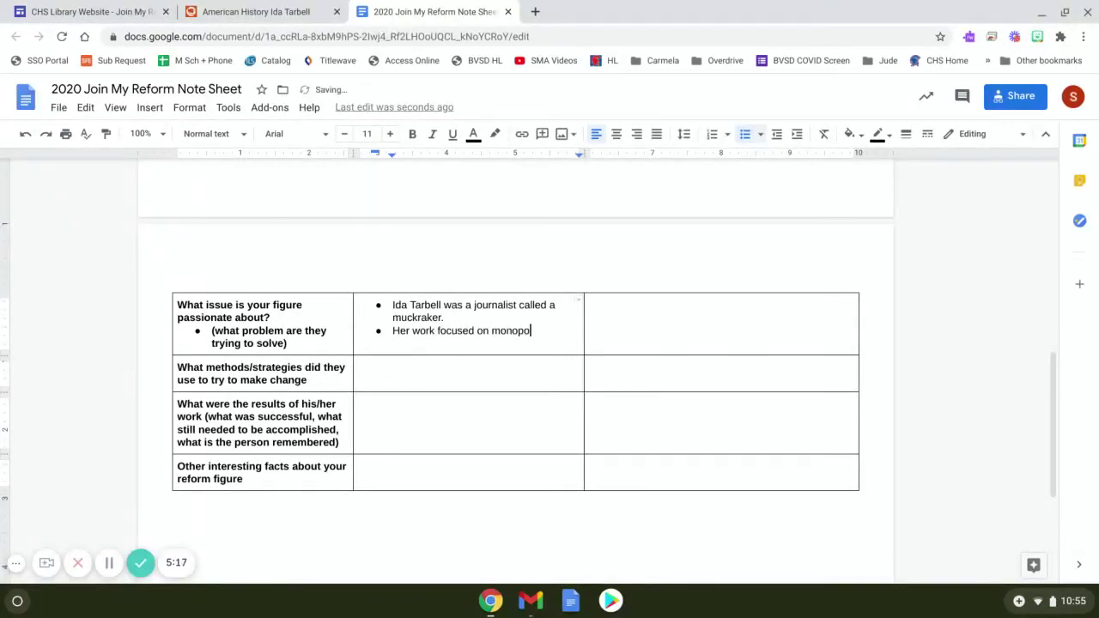
pyautogui.write('lies and The Stan')
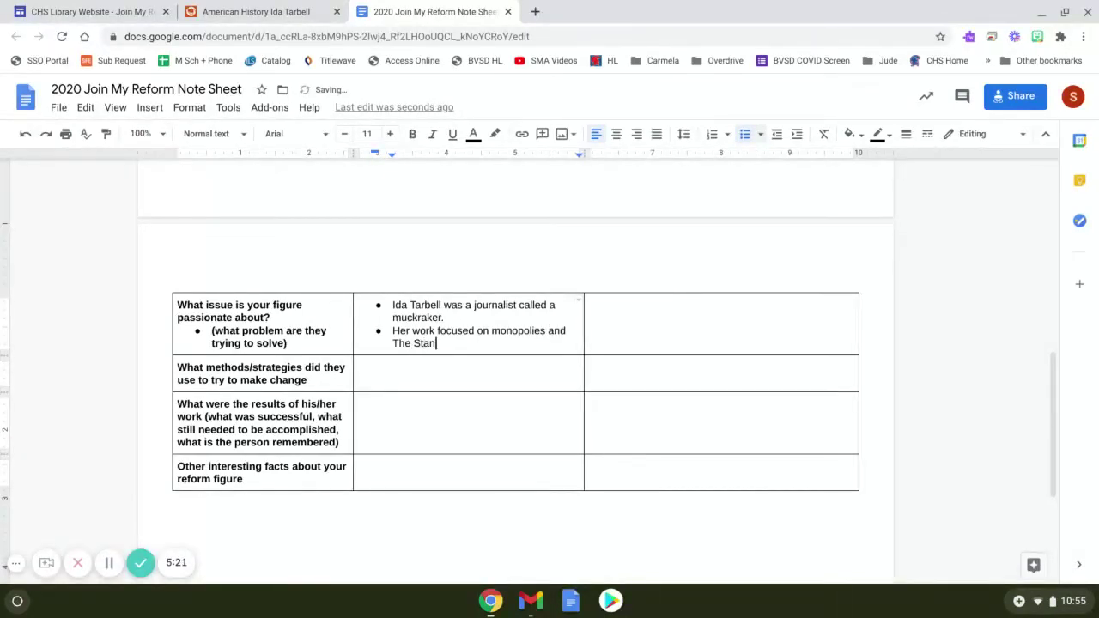
pyautogui.write('dardOil Company.')
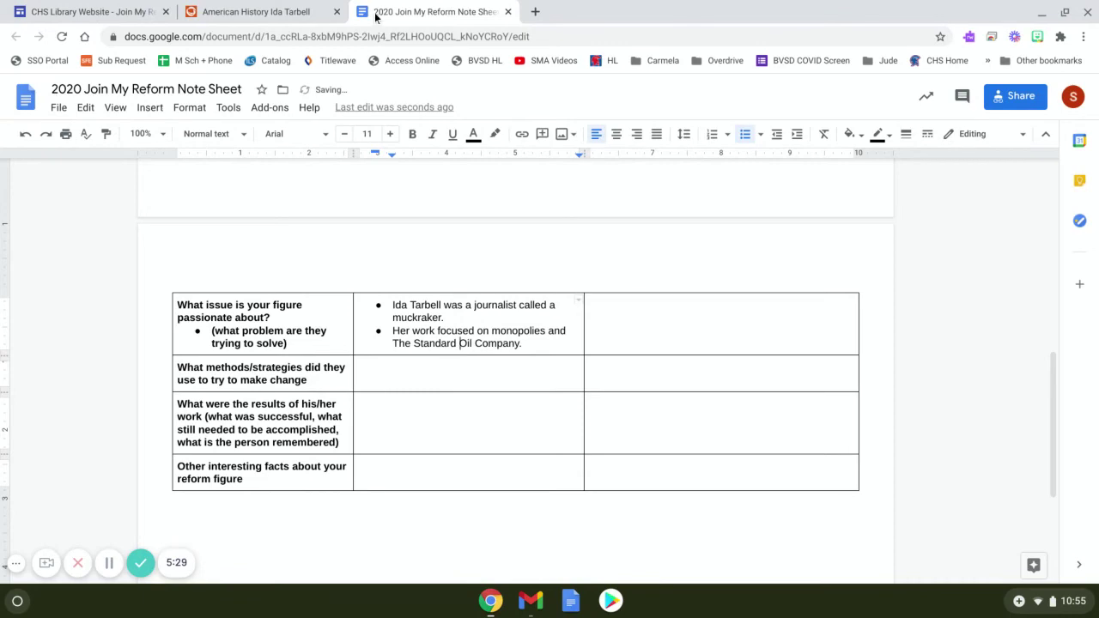
# - Switch to the American History database, view the related glossary entry for muckraking, and return to the Ida Tarbell biography
pyautogui.click(291, 15)
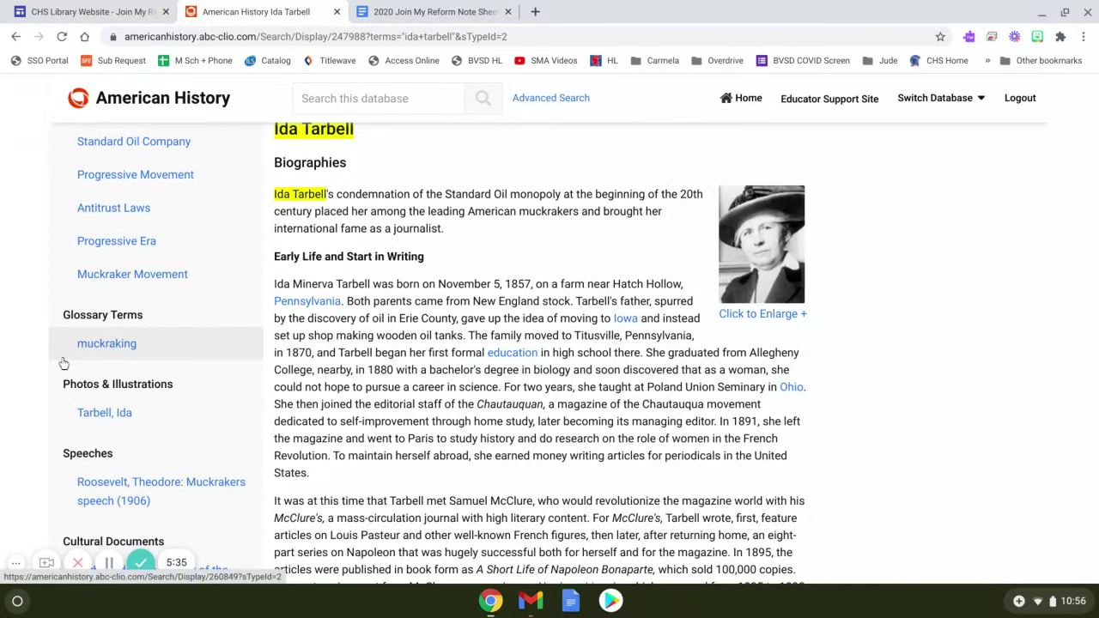
pyautogui.click(110, 347)
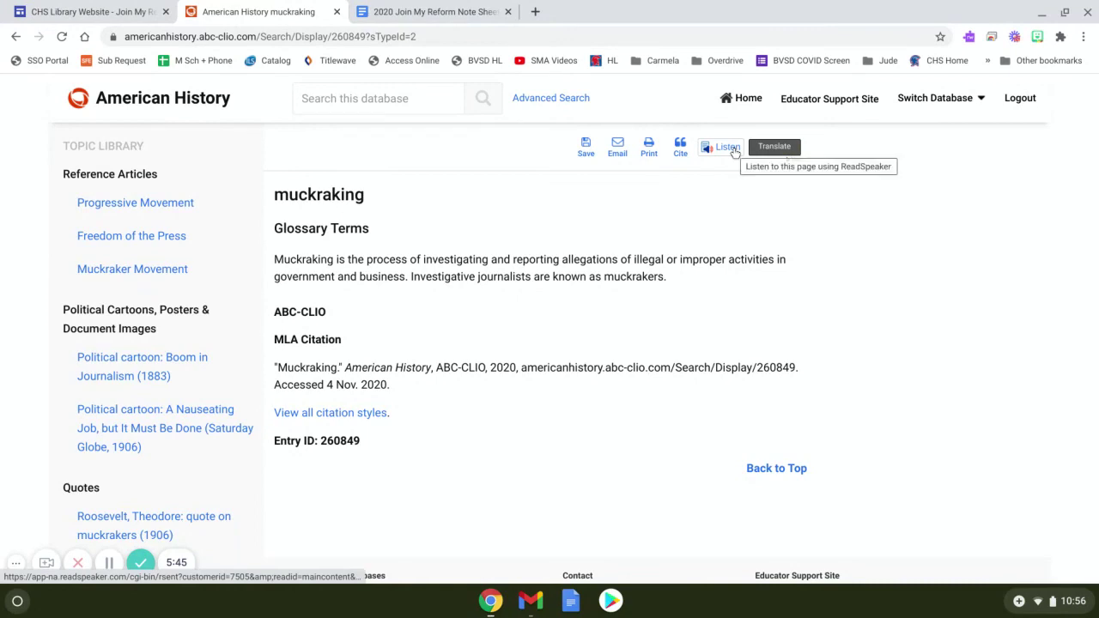
pyautogui.click(15, 37)
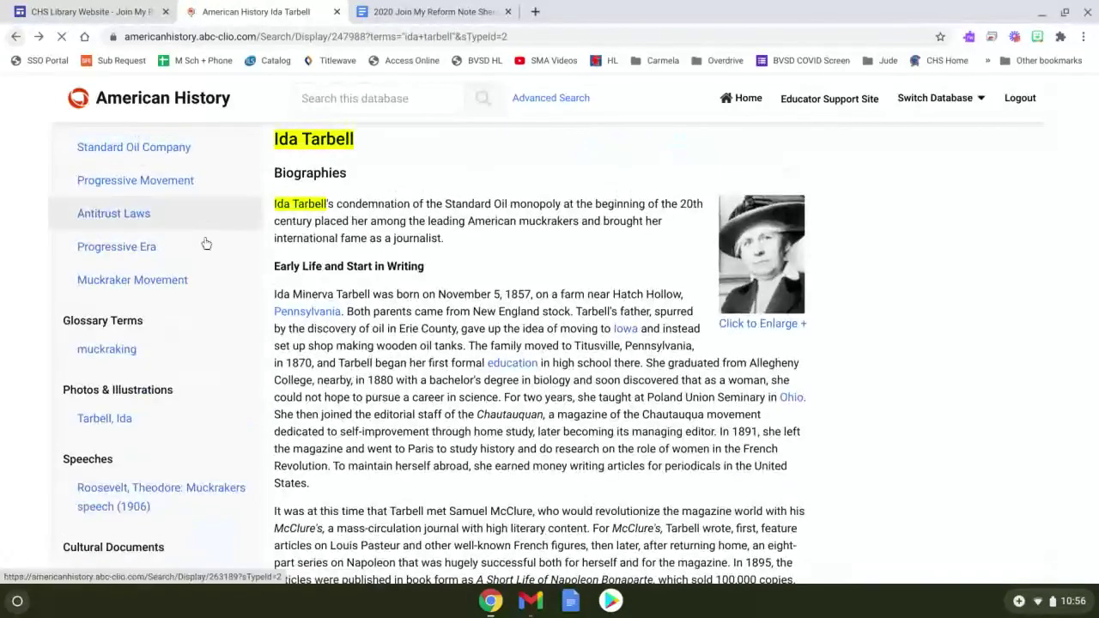
pyautogui.scroll(-1, 206, 247)
pyautogui.scroll(-1, 206, 246)
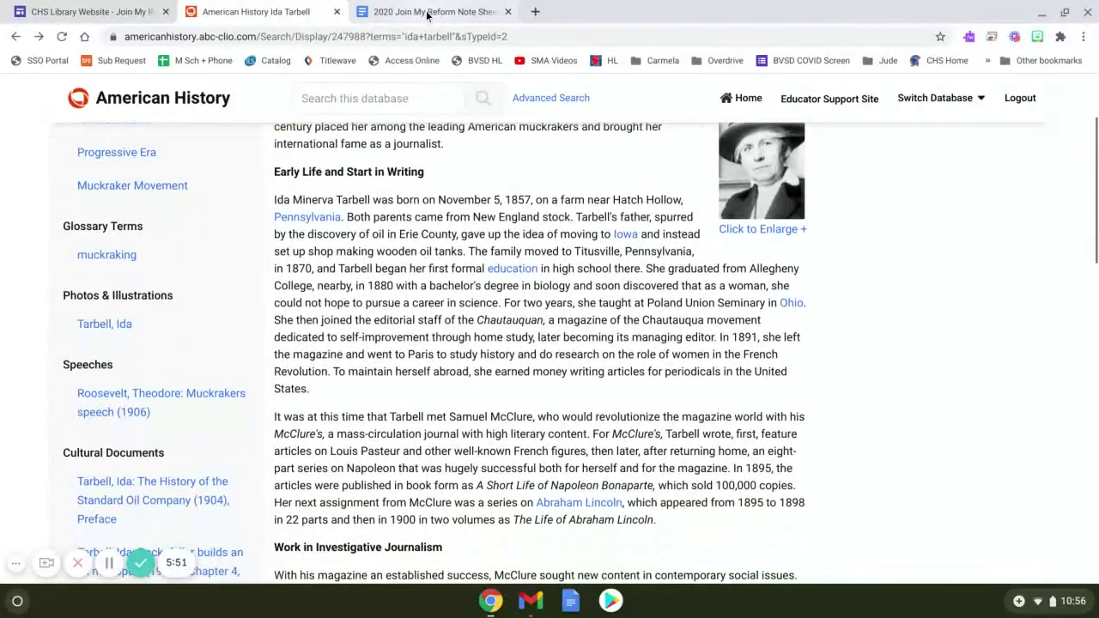